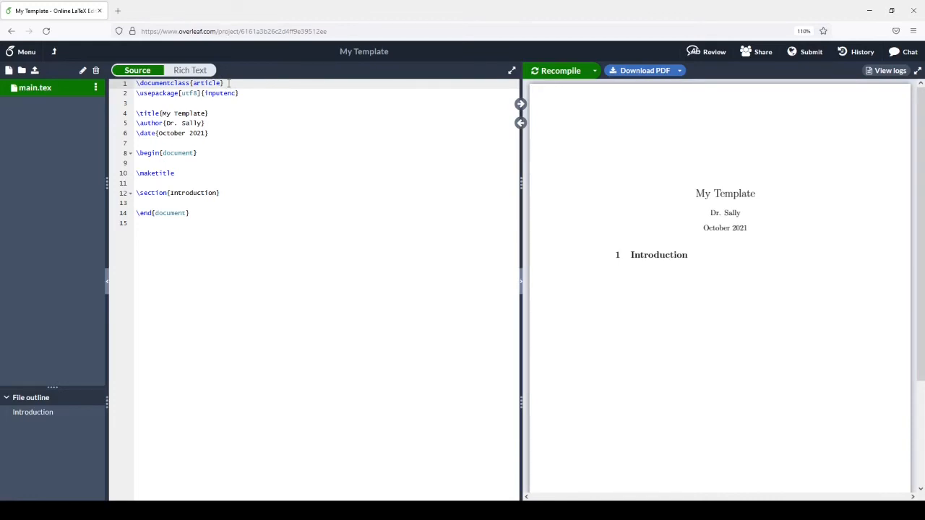
Step: Add the options a4paper and 11pt to the article document class and insert a blank line below it
click(191, 83)
text([)
text(paper, 11pt)
key(Right)
key(Right)
key(Right)
key(Right)
key(Right)
key(Right)
key(Right)
key(Right)
key(Right)
key(Right)
key(Return)
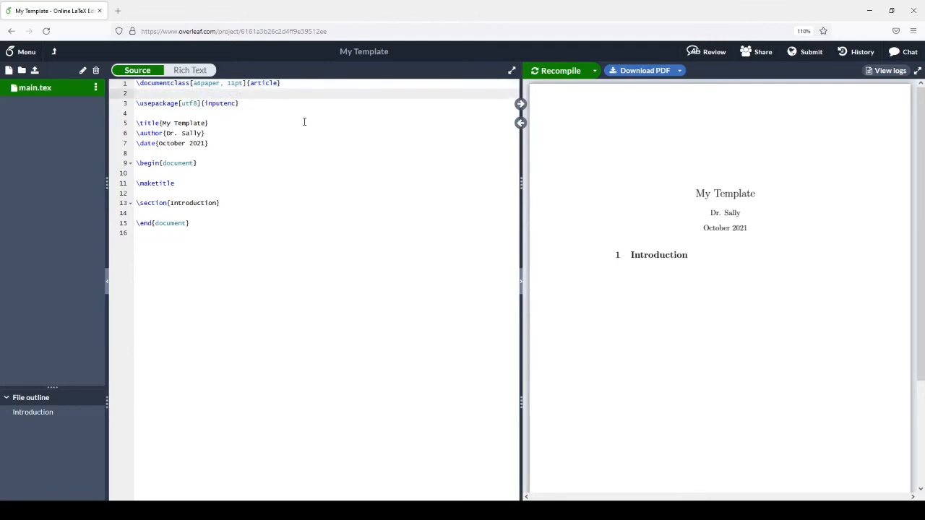
Step: Load the fontenc package with \usepackage{fontenc} on its own line directly above the inputenc line
click(249, 105)
click(265, 93)
key(Return)
text(\)
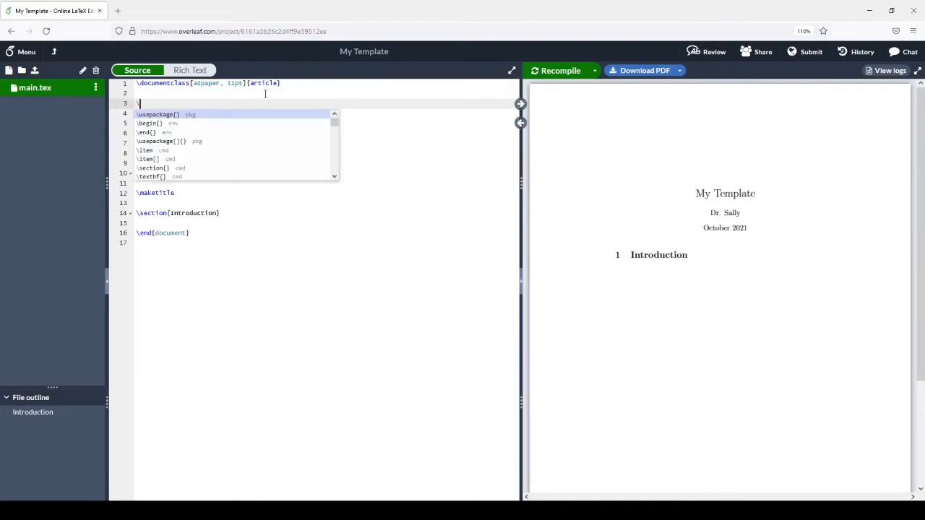
text(usepackage{fonten)
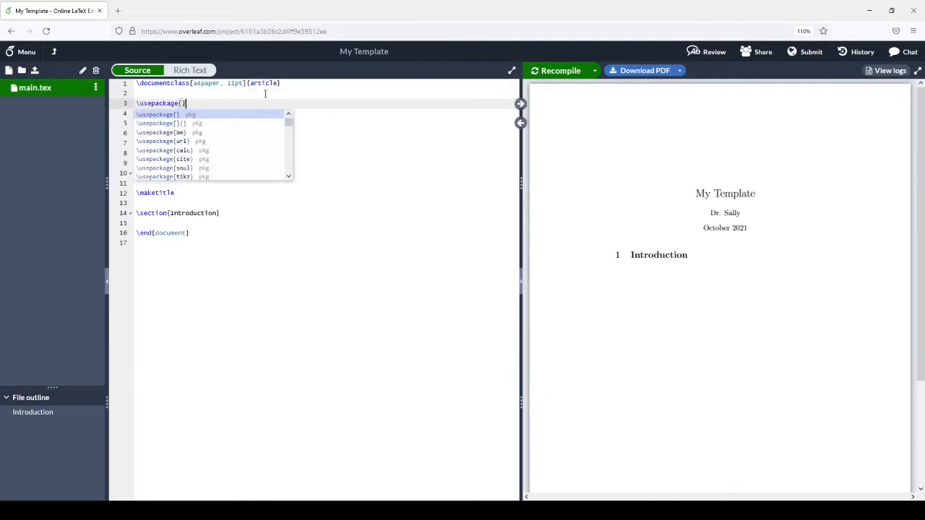
text(c)
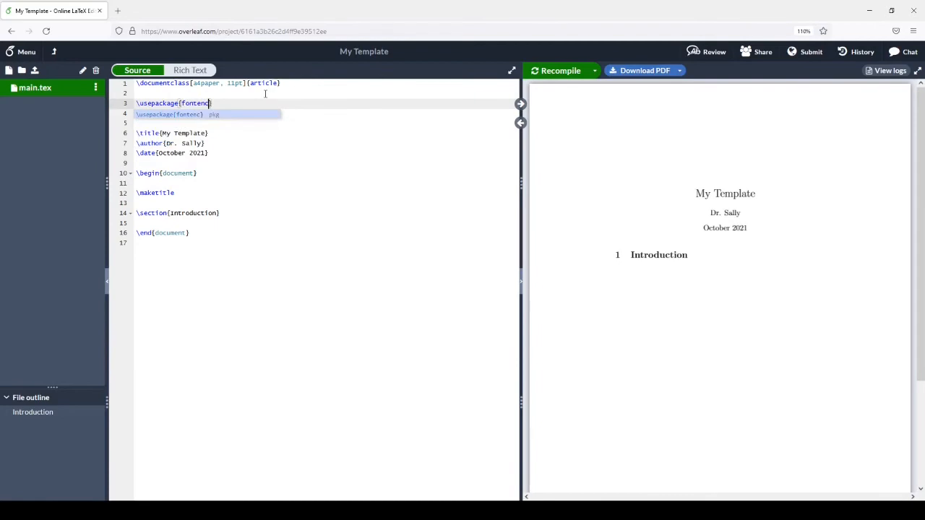
Step: Give the fontenc package the option T1, so its line reads \usepackage[T1]{fontenc}
key(Left)
key(Left)
key(Left)
key(Left)
key(Left)
key(Left)
key(Left)
key(Left)
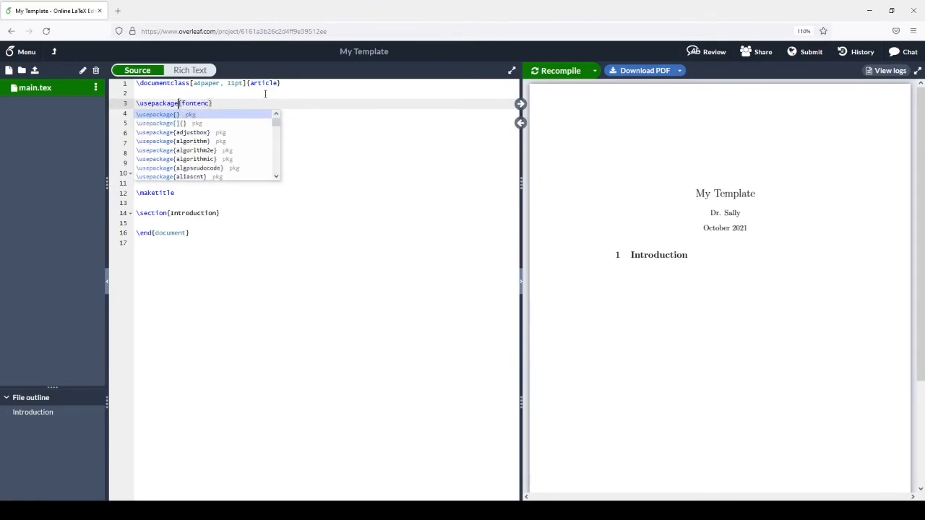
text([T1)
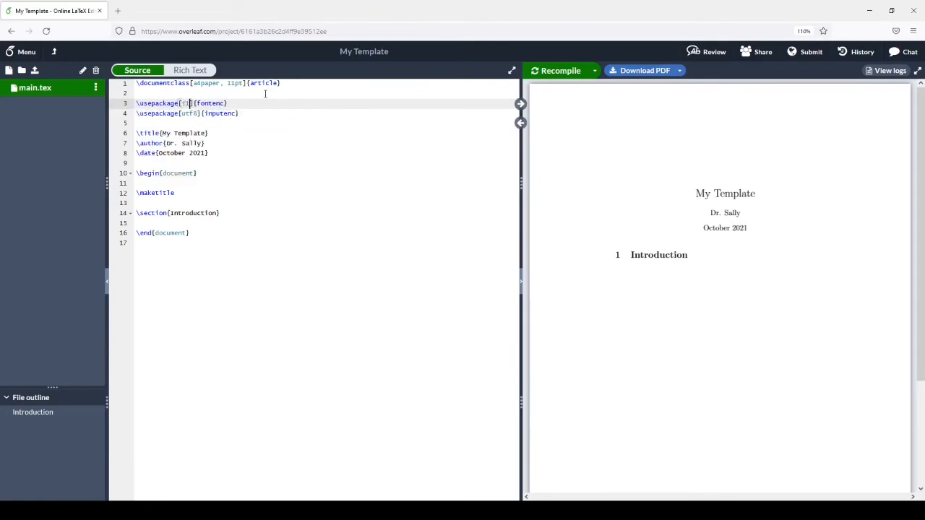
click(265, 94)
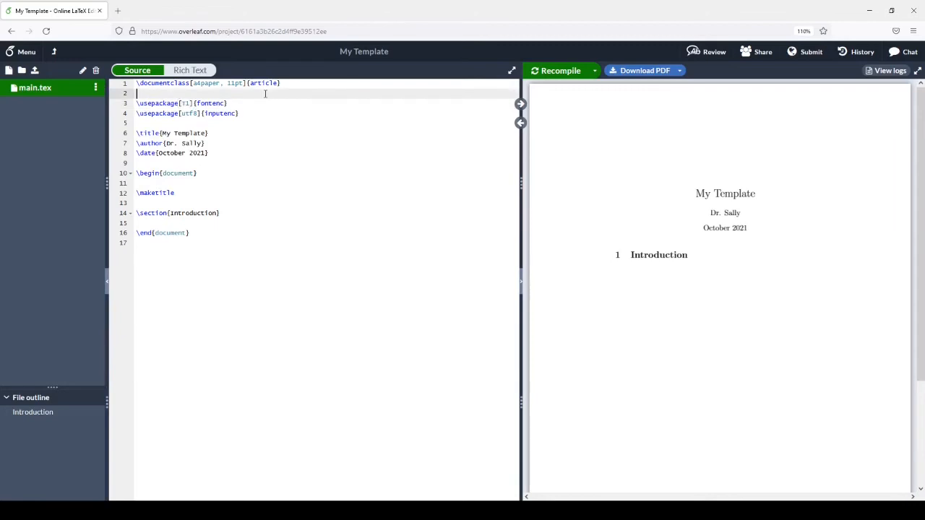
key(Down)
key(Down)
key(Down)
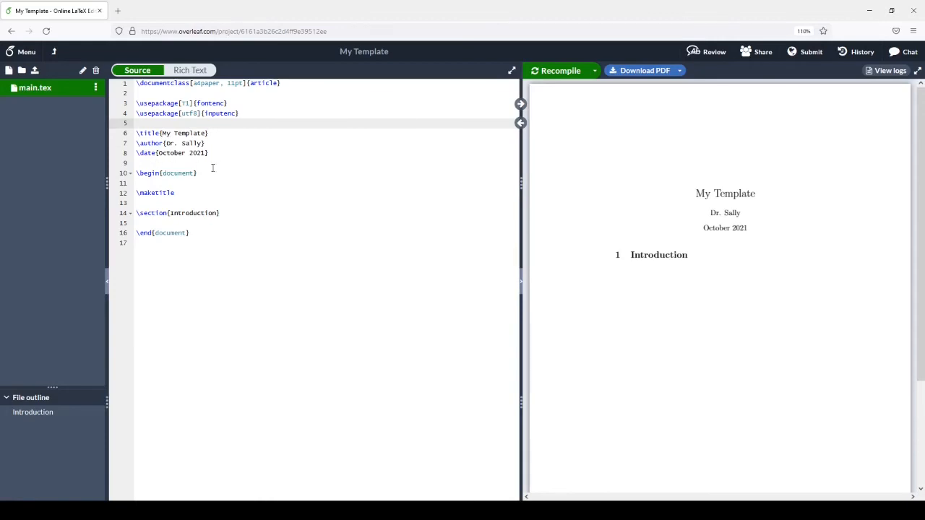
Step: Empty the \date{} argument in the preamble and recompile the document
double_click(192, 193)
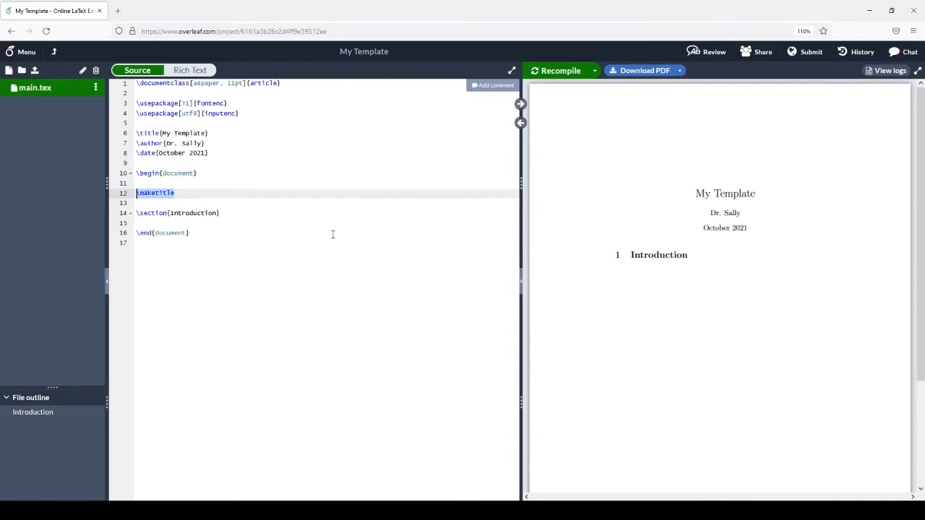
click(260, 200)
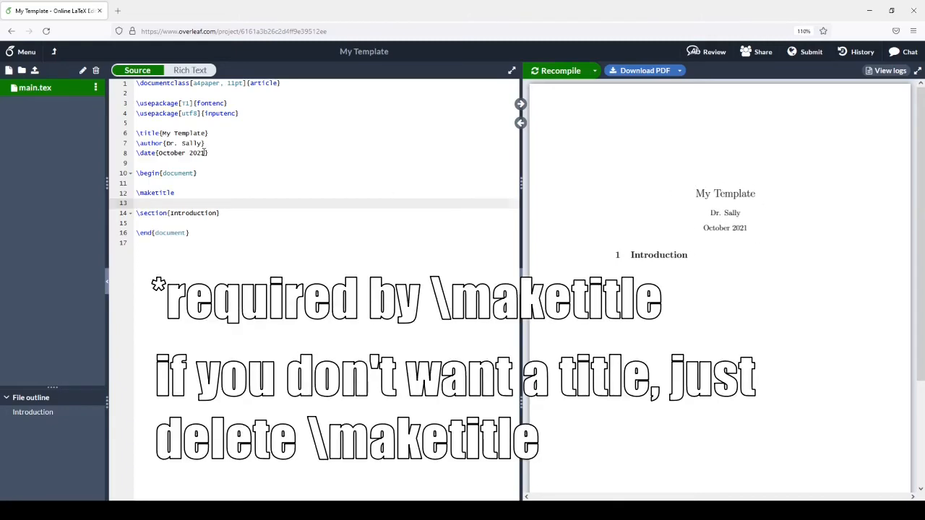
drag(205, 153, 158, 153)
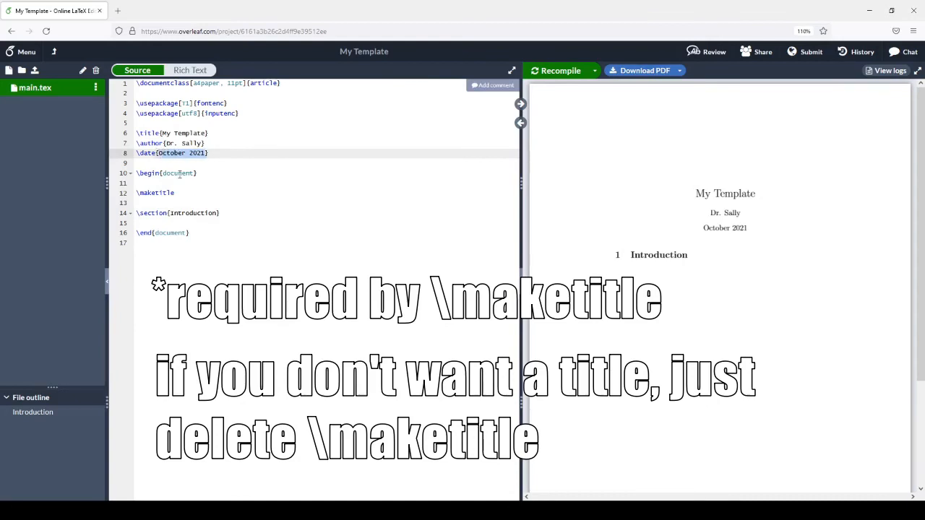
key(BackSpace)
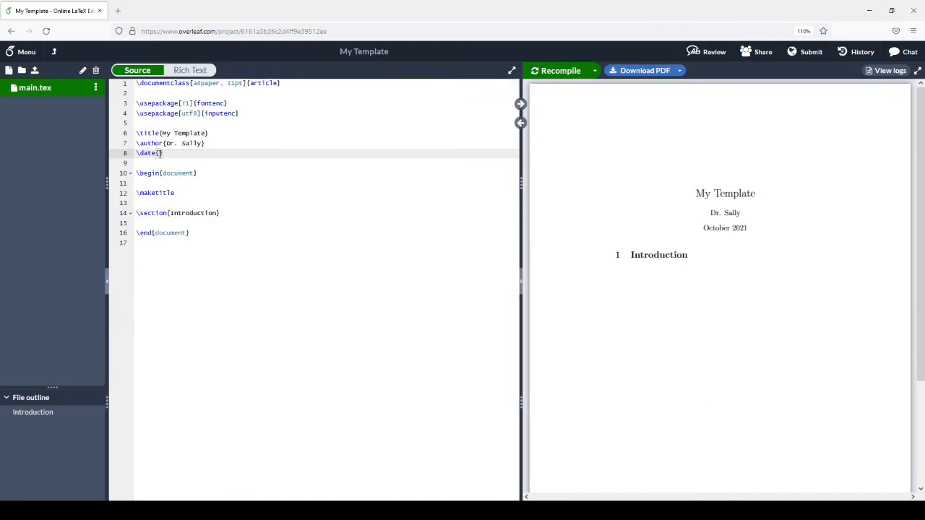
click(187, 157)
click(564, 72)
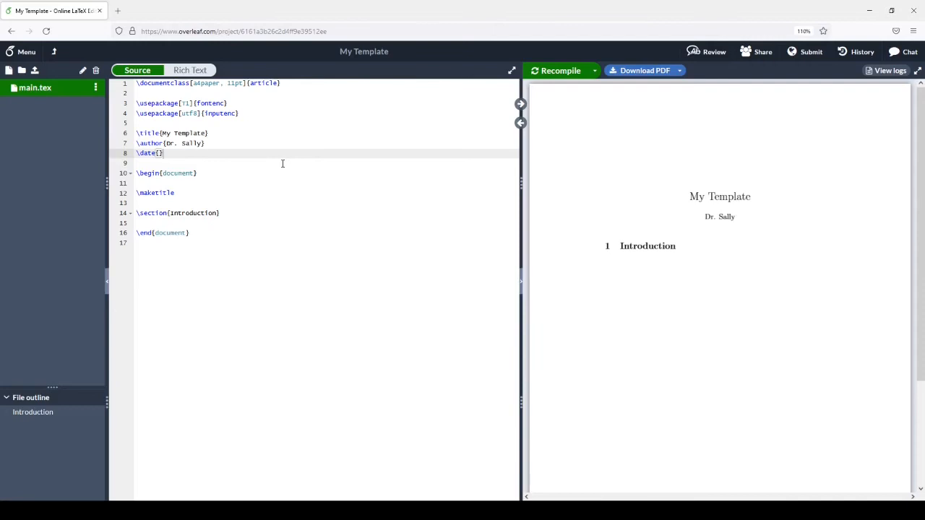
Step: Add \usepackage{lipsum} below the inputenc package, separated from it by a blank line
click(270, 114)
key(Return)
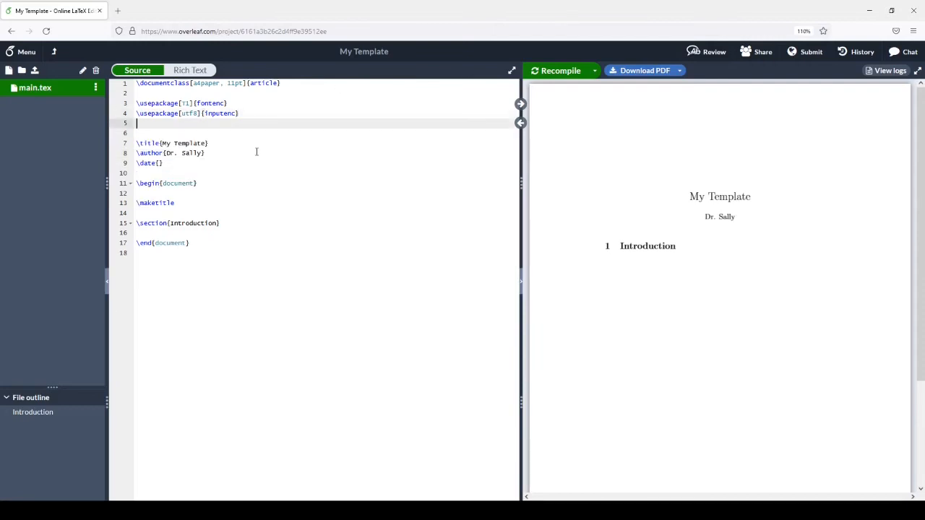
key(Return)
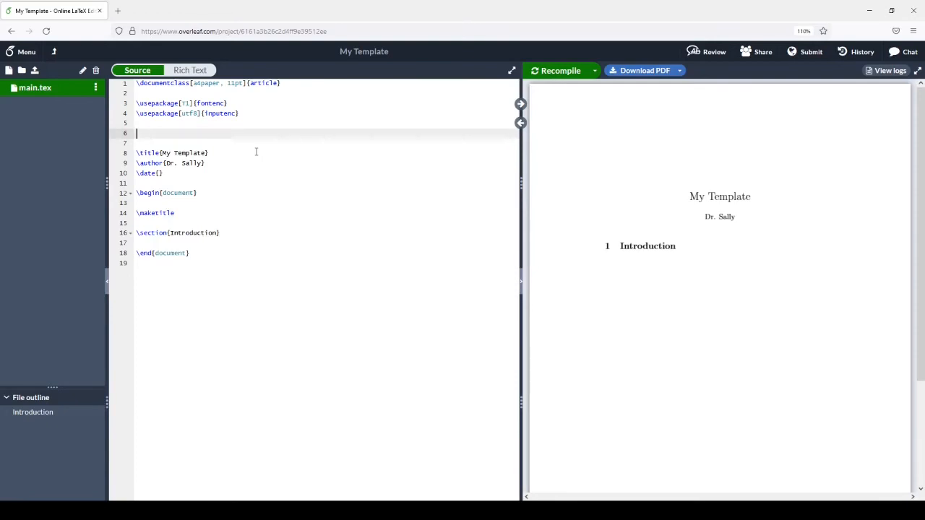
text(\usepackage)
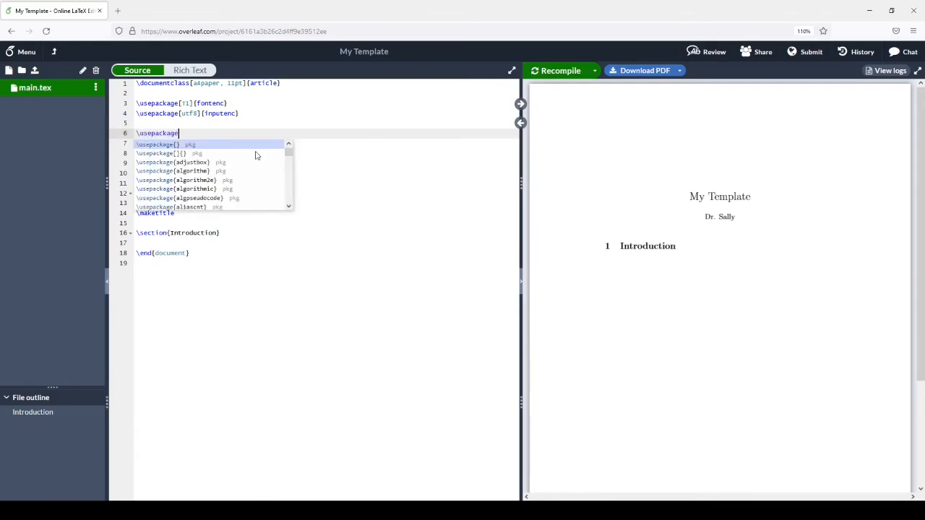
text({lipsum})
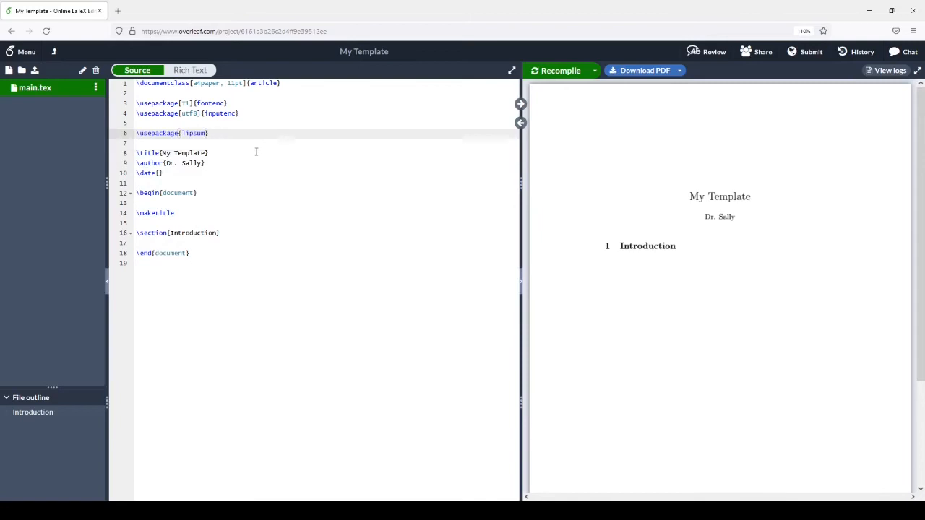
Step: Insert \lipsum[1] as placeholder text under the Introduction section and recompile the document
click(197, 244)
key(Return)
key(Up)
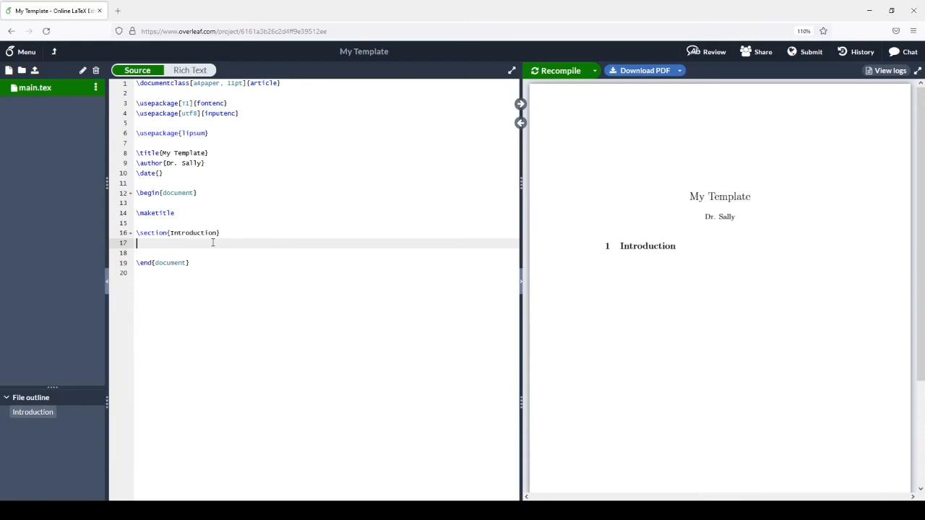
text(\lipsum)
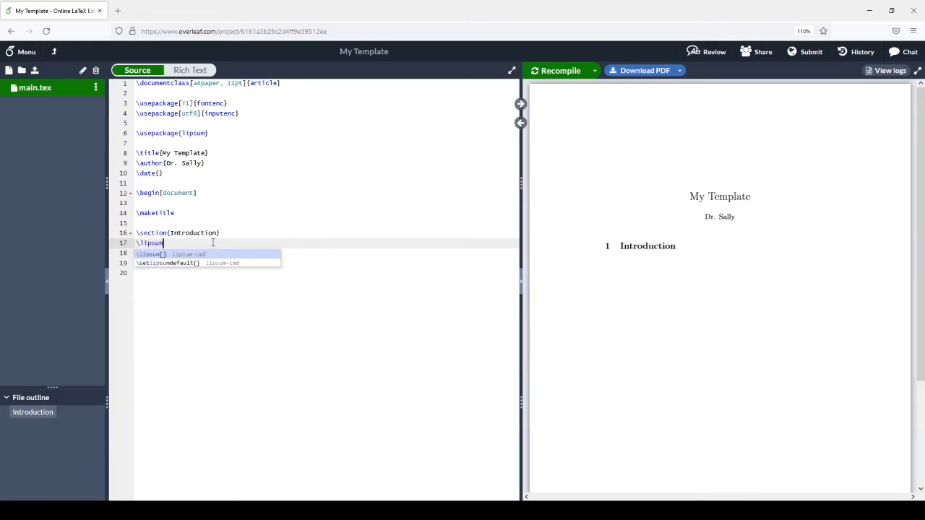
text([)
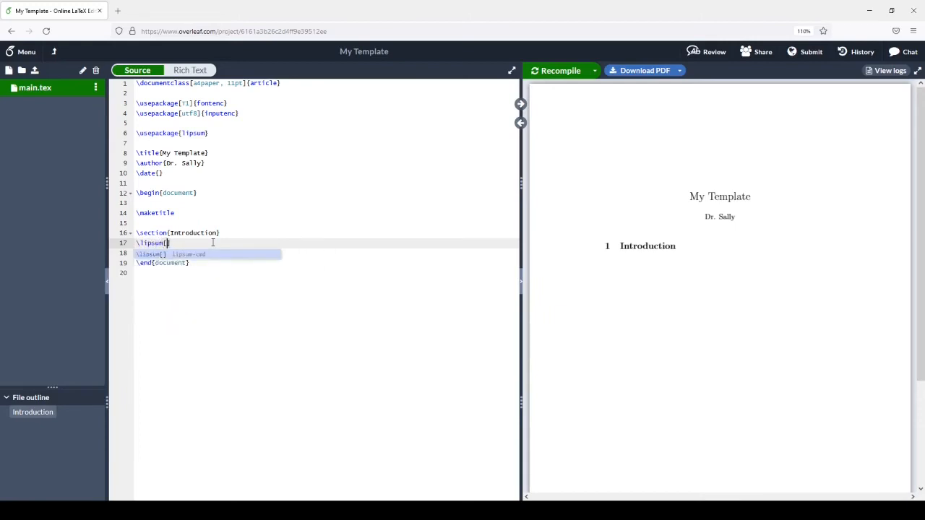
text(1)
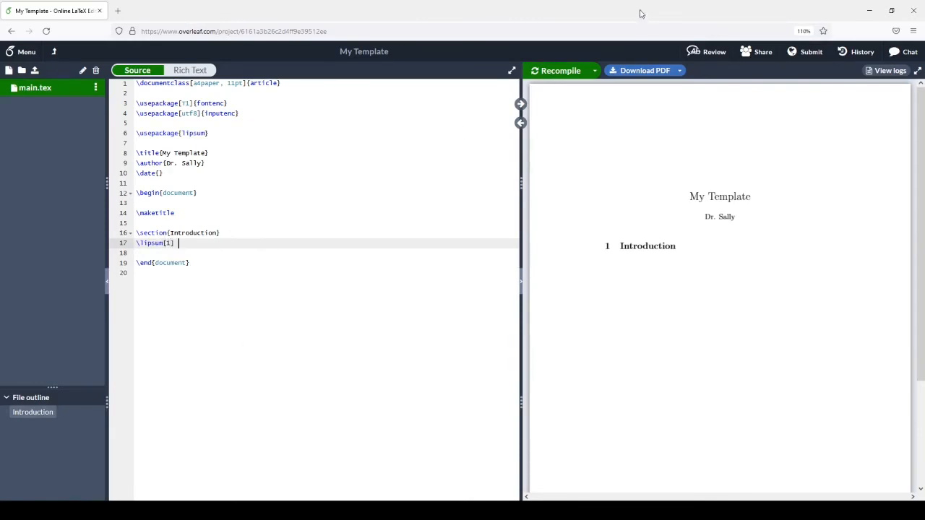
click(557, 71)
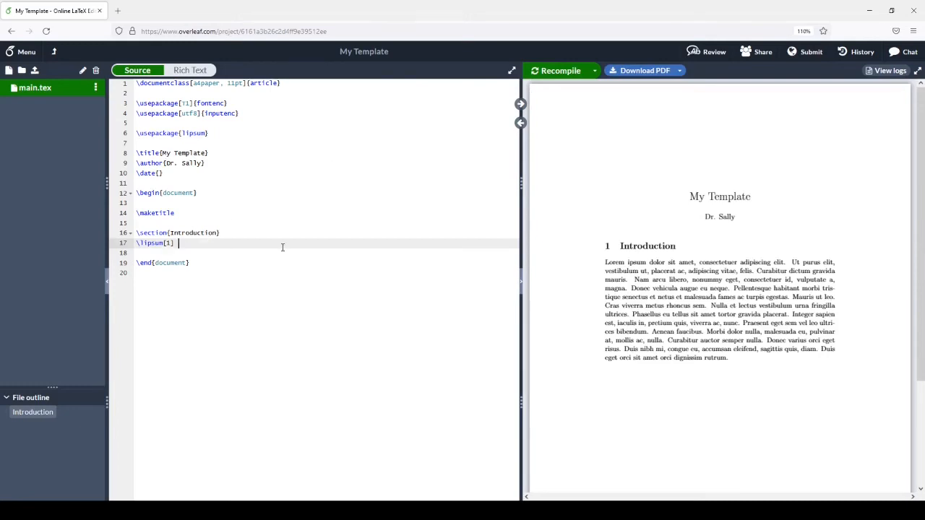
Step: Add a new section titled Method after the Introduction's placeholder text, with a blank line between them
key(Return)
key(Return)
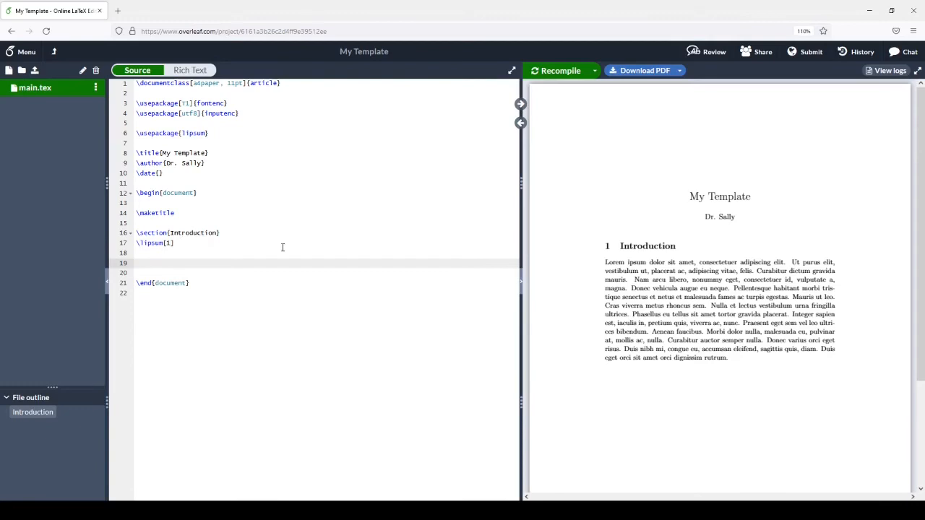
text(\se)
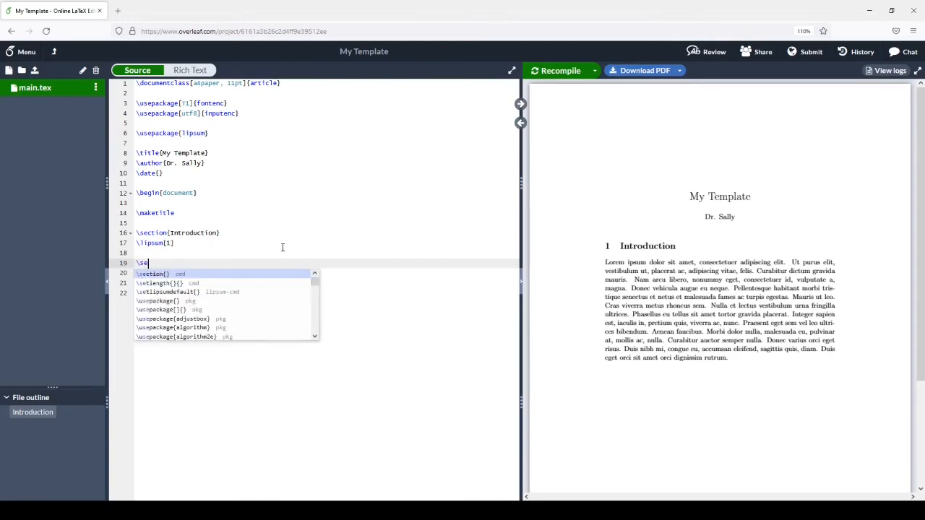
text(ction{)
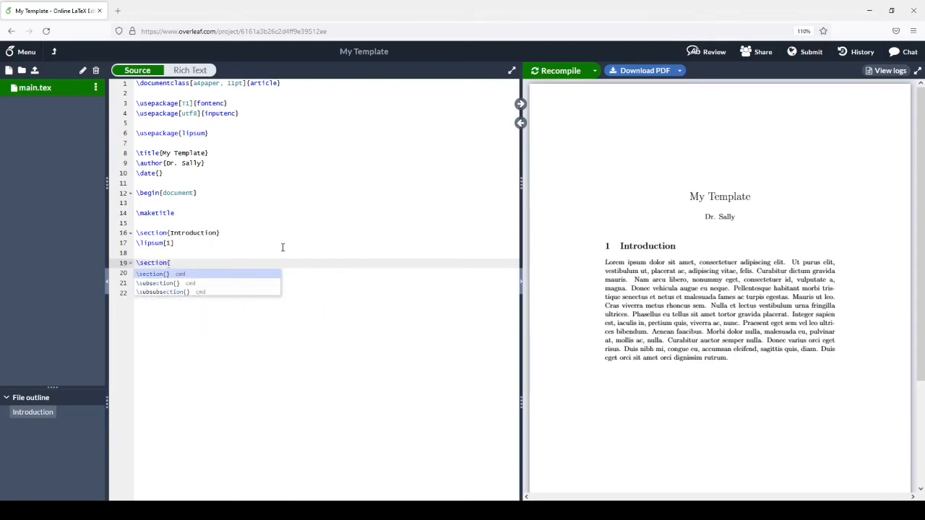
text(Method})
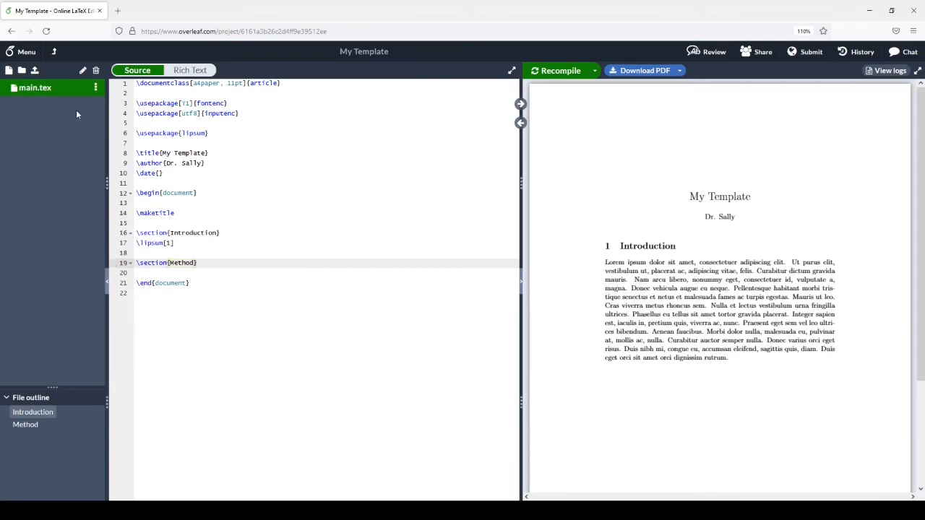
Step: Create a new project file named method.tex
click(8, 72)
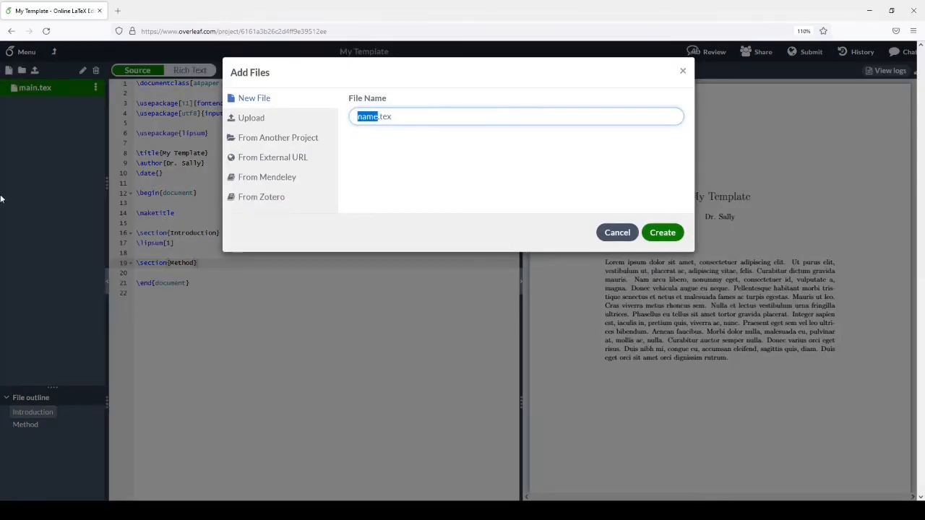
text(method.te)
key(Delete)
key(Delete)
key(Delete)
click(662, 232)
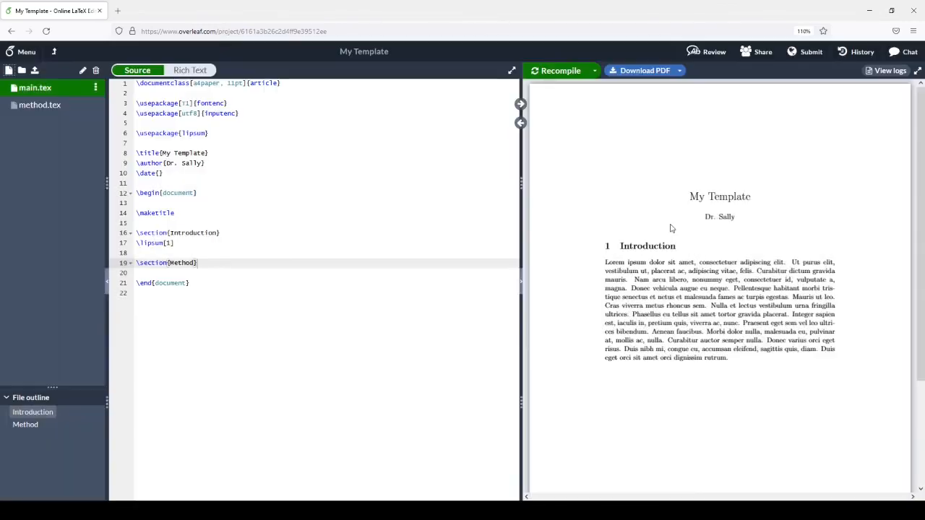
Step: Open method.tex and enter \lipsum[2] as placeholder text on its first line
click(70, 105)
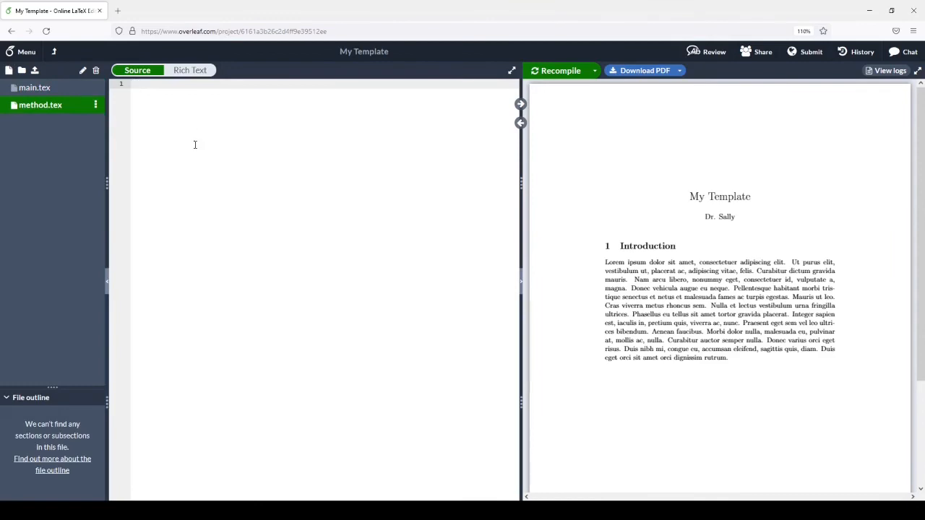
text(\lipsum[)
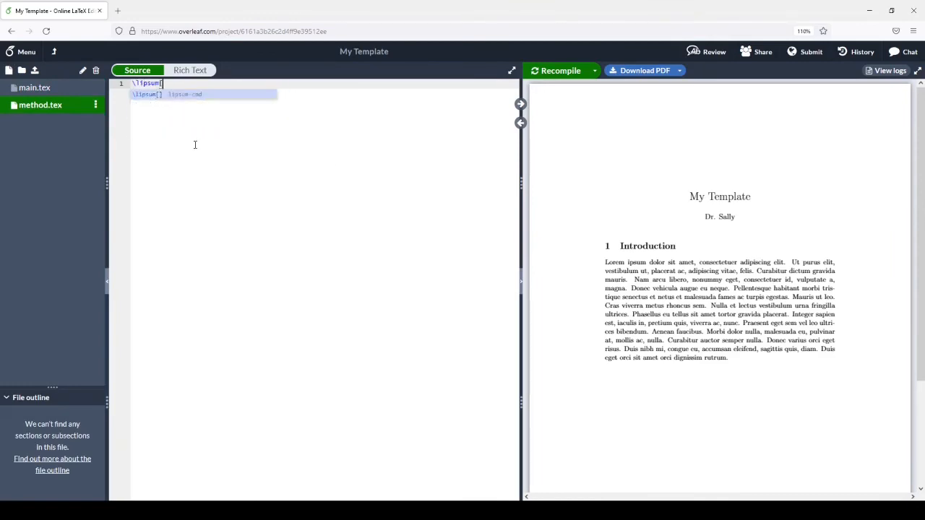
text(2)
Step: Duplicate the \lipsum[2] line in method.tex to make four identical lines in total
key(shift+Left)
key(shift+Left)
key(shift+Left)
key(shift+Left)
key(shift+Left)
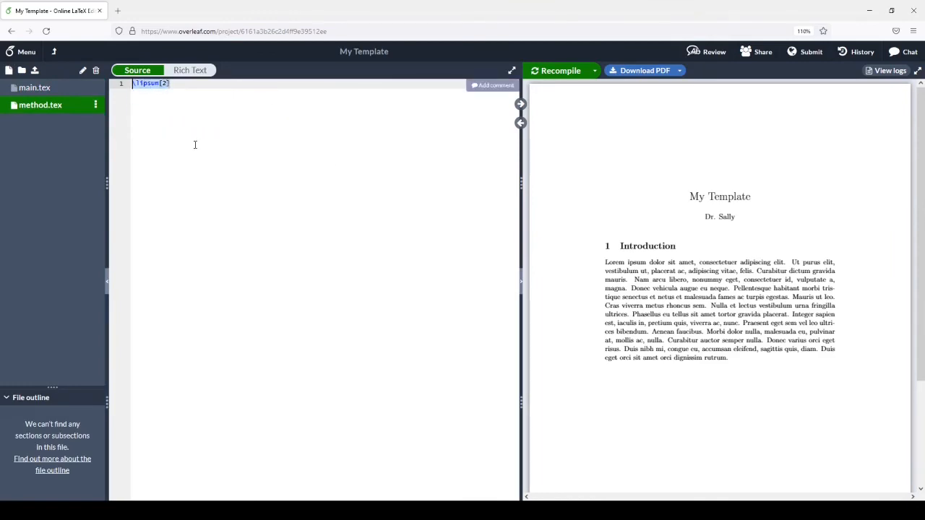
key(ctrl+c)
key(End)
key(Return)
key(ctrl+v)
key(Return)
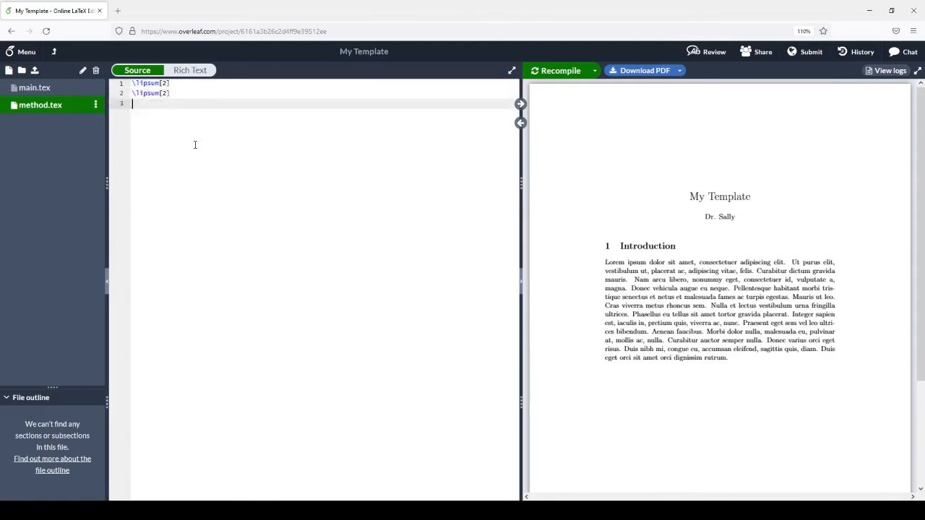
key(ctrl+v)
key(Return)
key(ctrl+v)
Step: Insert a subsection titled Very Important between the second and third \lipsum[2] lines, followed by a blank line
key(Up)
key(Up)
key(Return)
text(\subsection{)
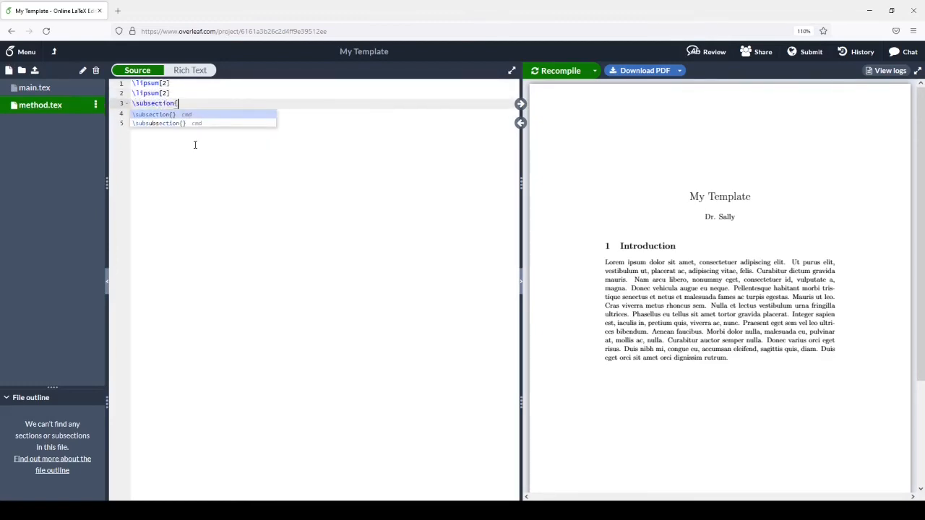
text(very important})
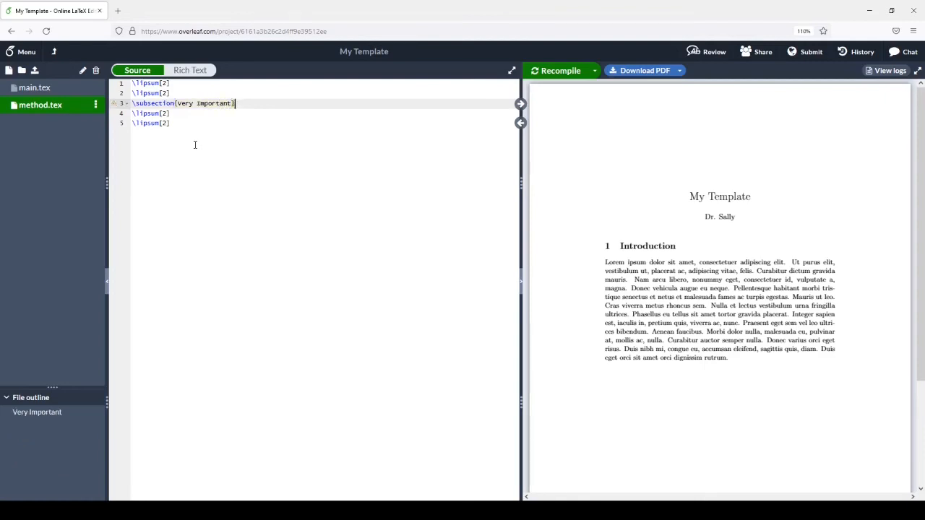
key(Return)
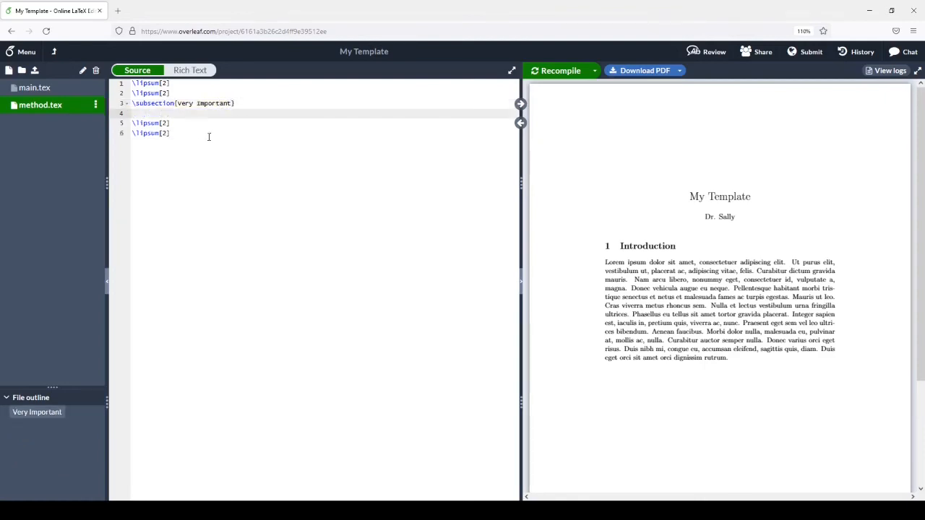
Step: Insert \input{method.tex} directly below the Method section heading in main.tex and recompile the PDF to check the included text
click(555, 71)
click(52, 90)
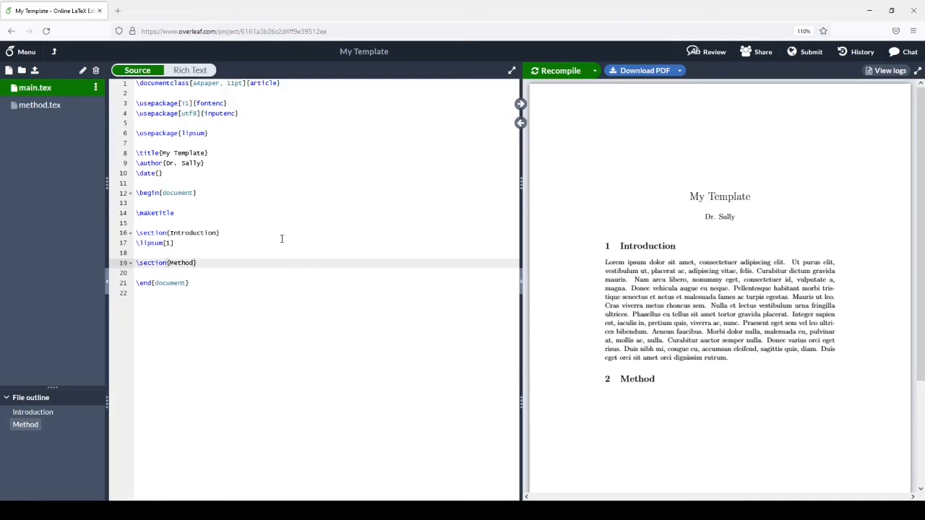
key(Return)
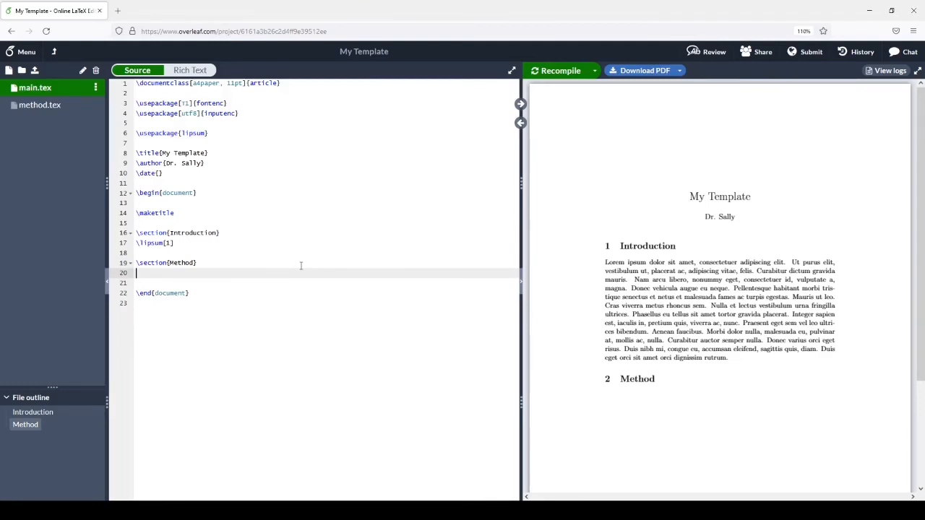
text(\input)
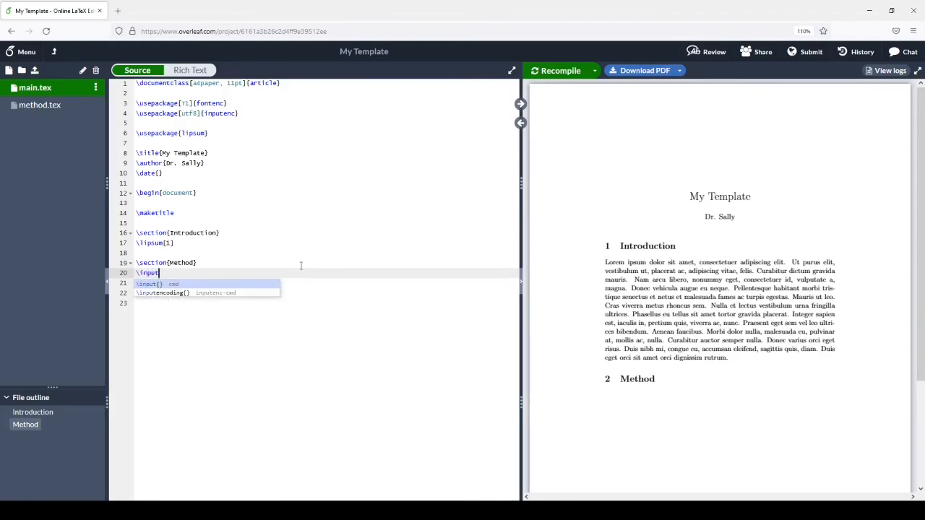
text({)
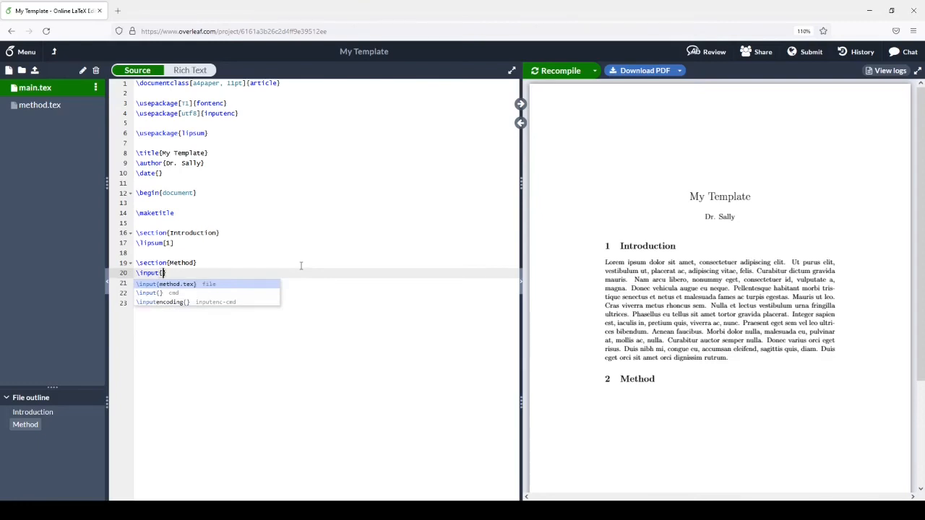
text(method.tex)
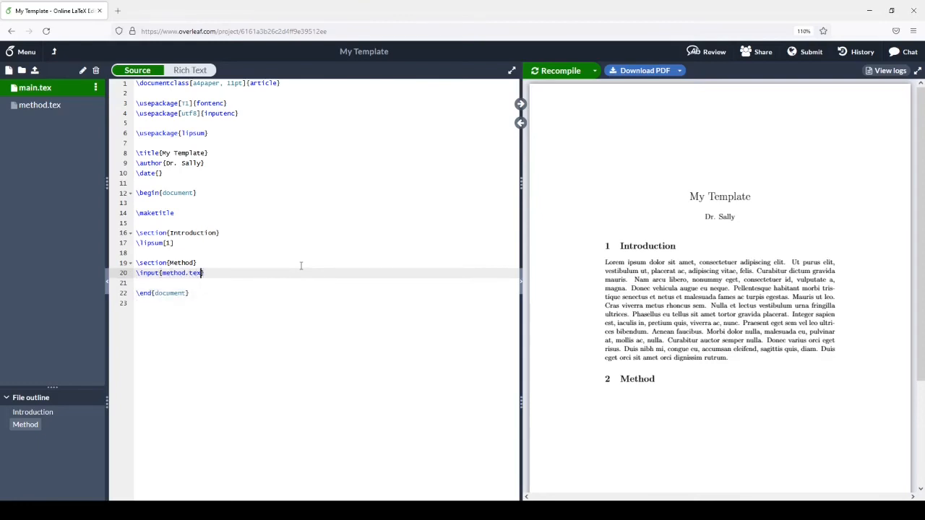
key(Right)
click(558, 76)
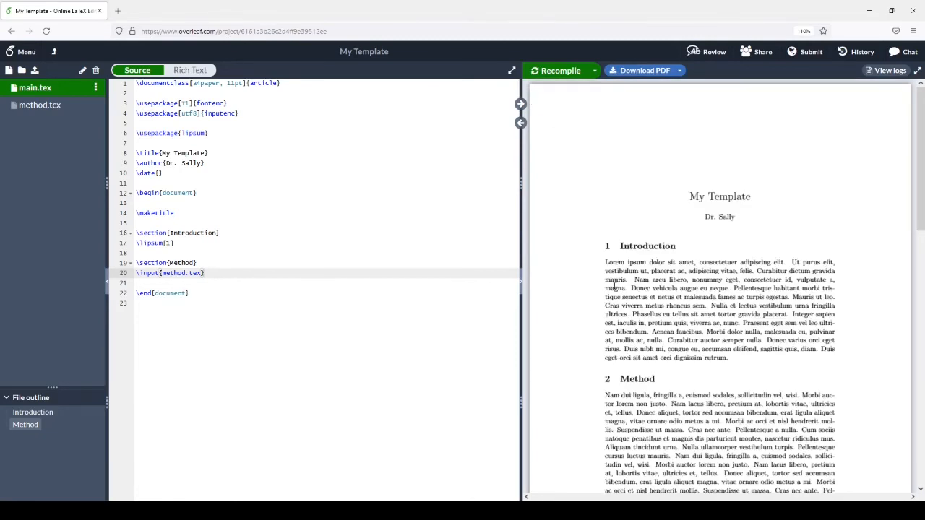
scroll(589, 246, down, 7)
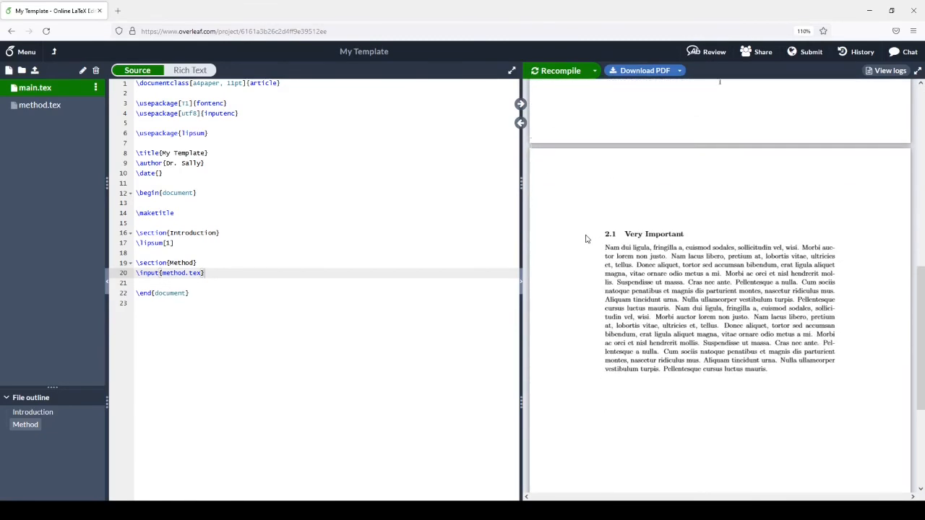
scroll(566, 250, up, 2)
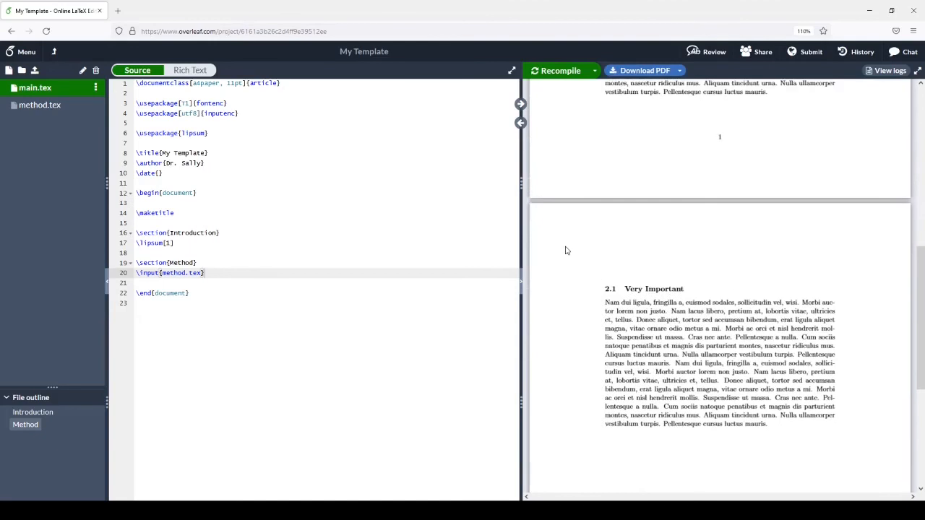
scroll(567, 250, up, 2)
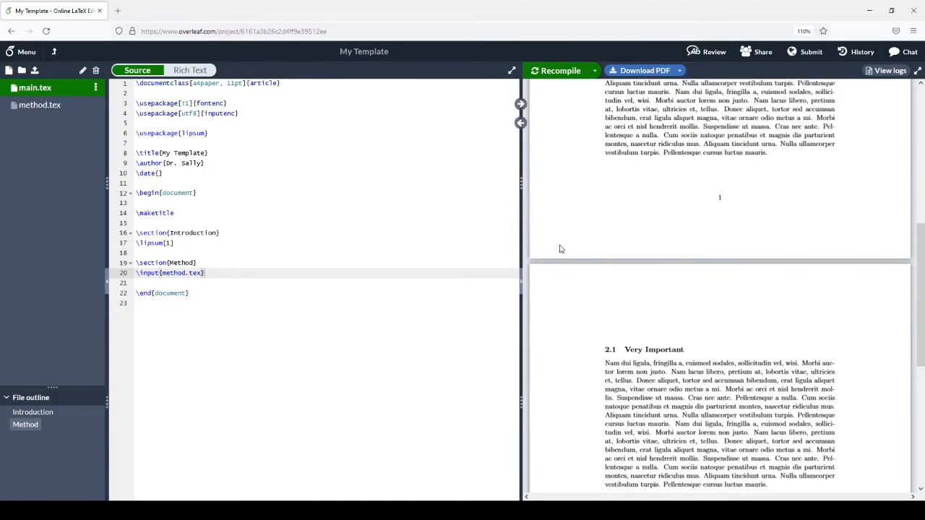
Step: Comment out the \lipsum[1] line in the Introduction with % and recompile the PDF to check how the layout shifts
click(136, 243)
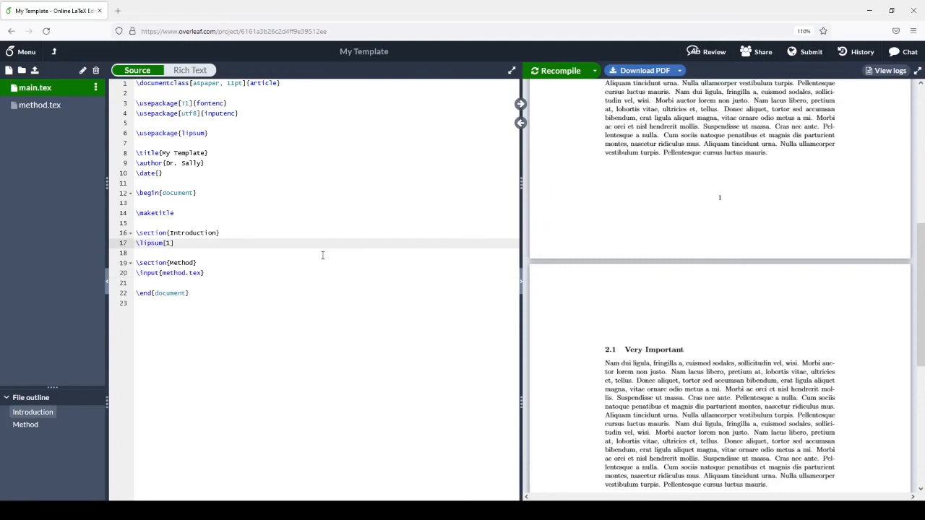
text(%)
scroll(592, 254, up, 3)
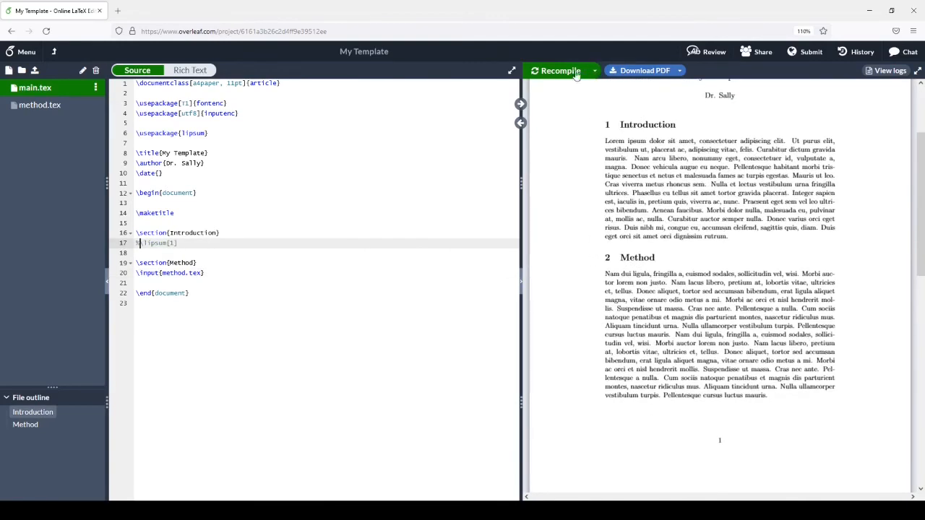
click(576, 75)
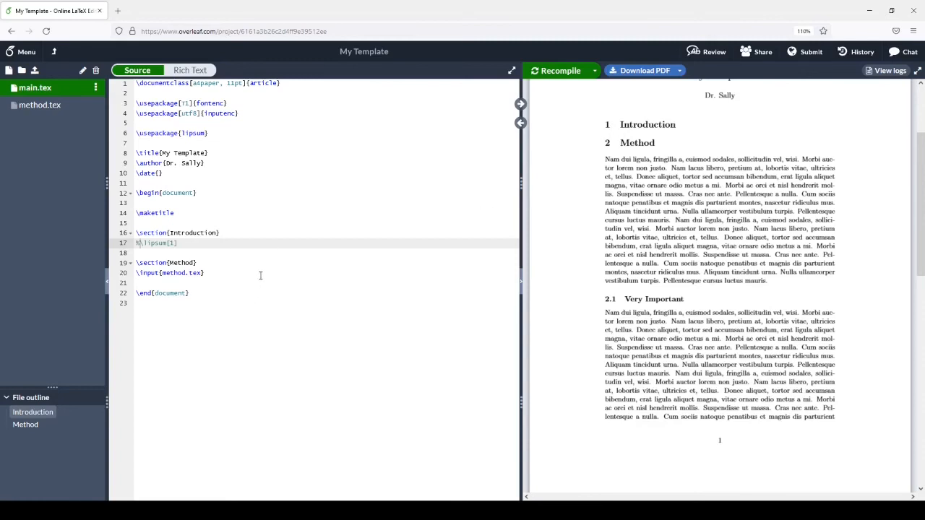
scroll(553, 264, down, 5)
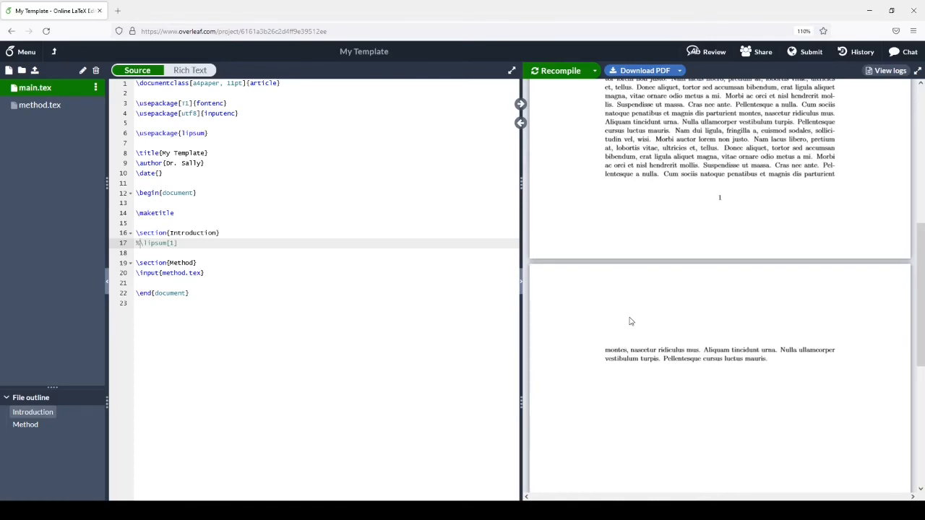
scroll(630, 320, up, 10)
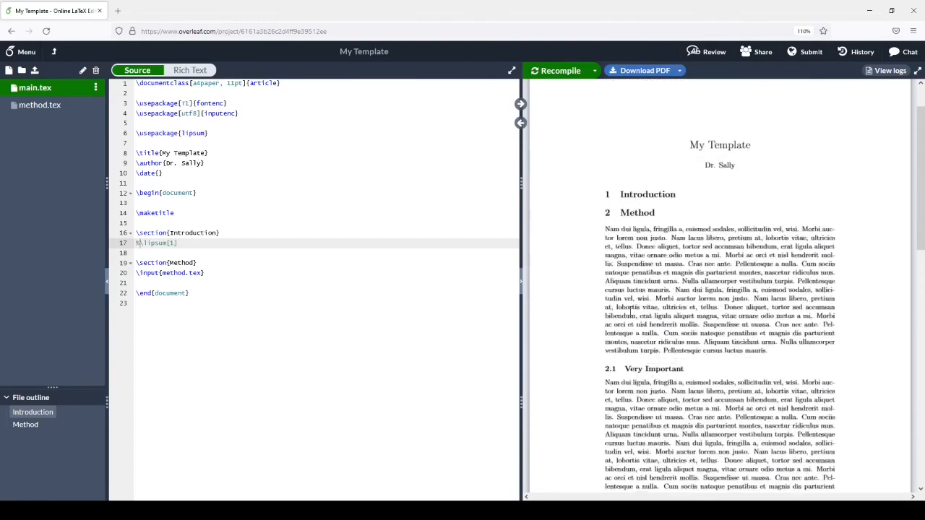
Step: Uncomment the \lipsum[1] line under the Introduction section
click(142, 243)
key(BackSpace)
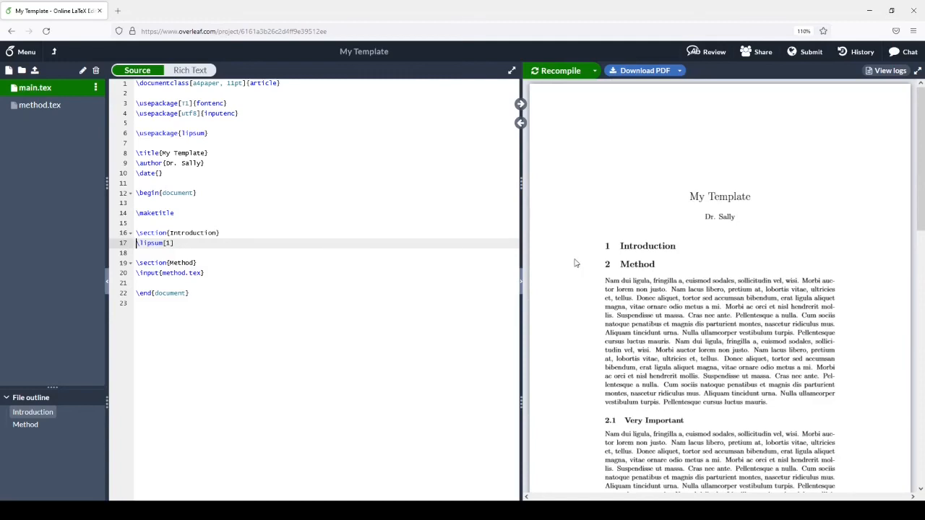
Step: Add \usepackage{geometry} on a new line below the lipsum package in main.tex
click(224, 133)
key(Return)
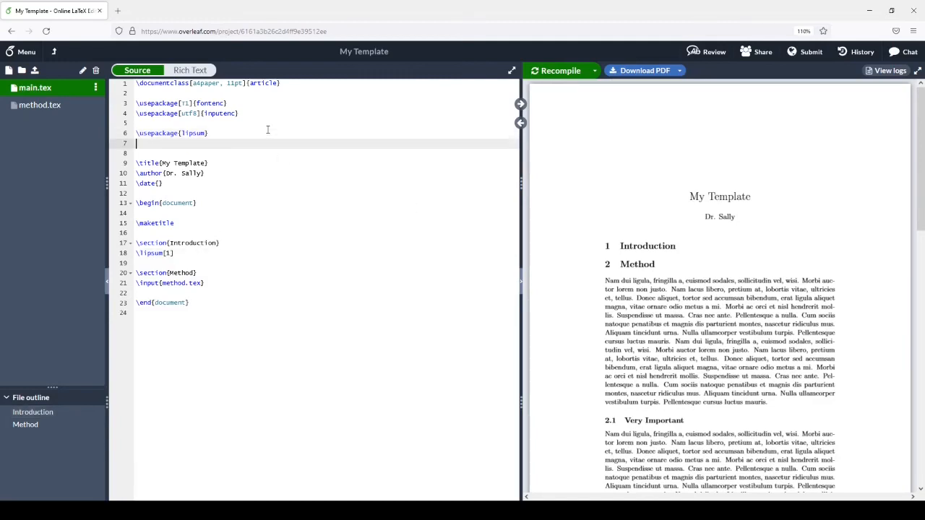
text(\use)
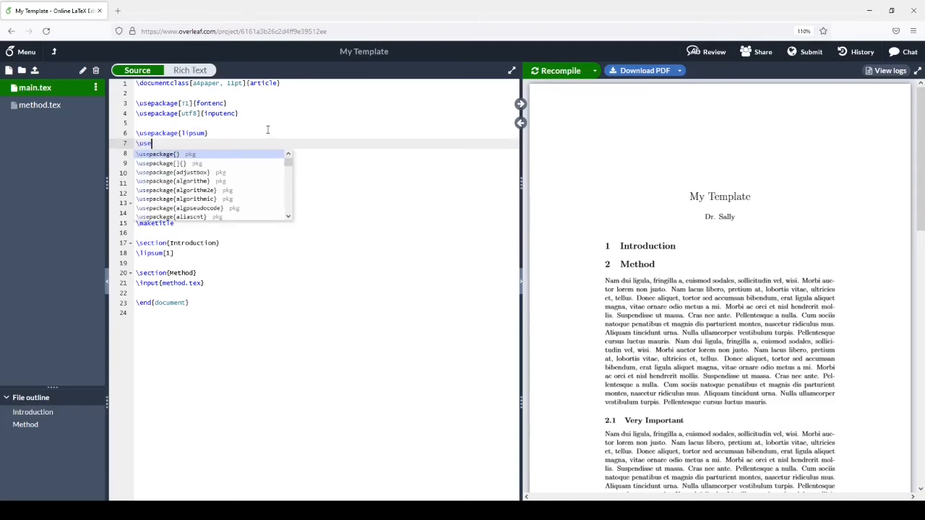
text(package{}geometr)
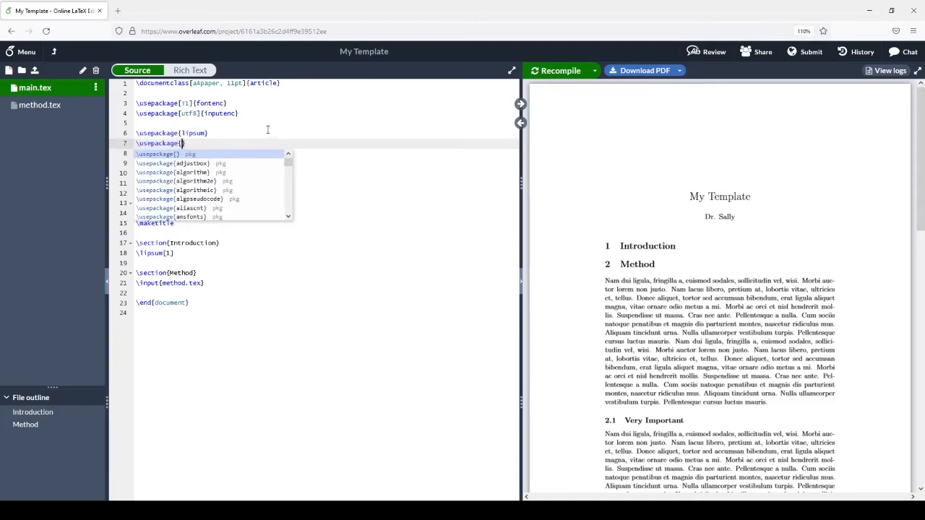
text(y)
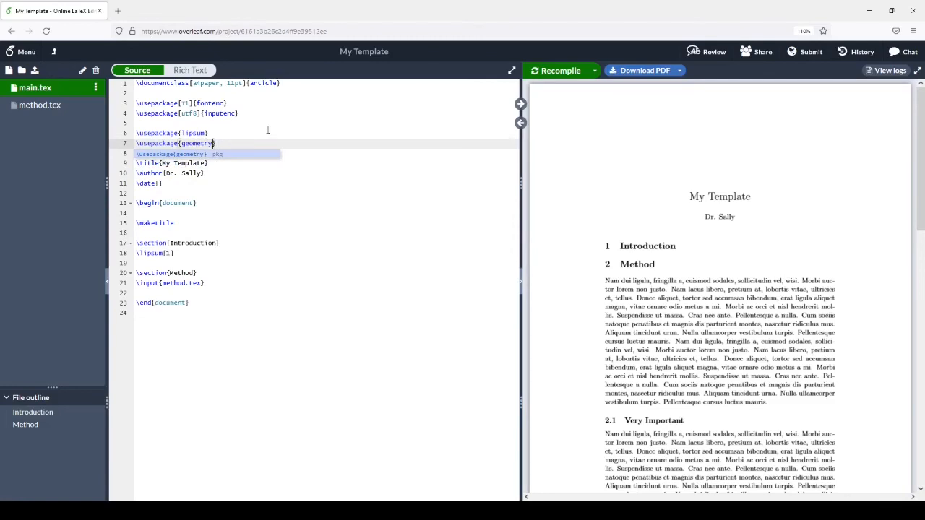
key(Right)
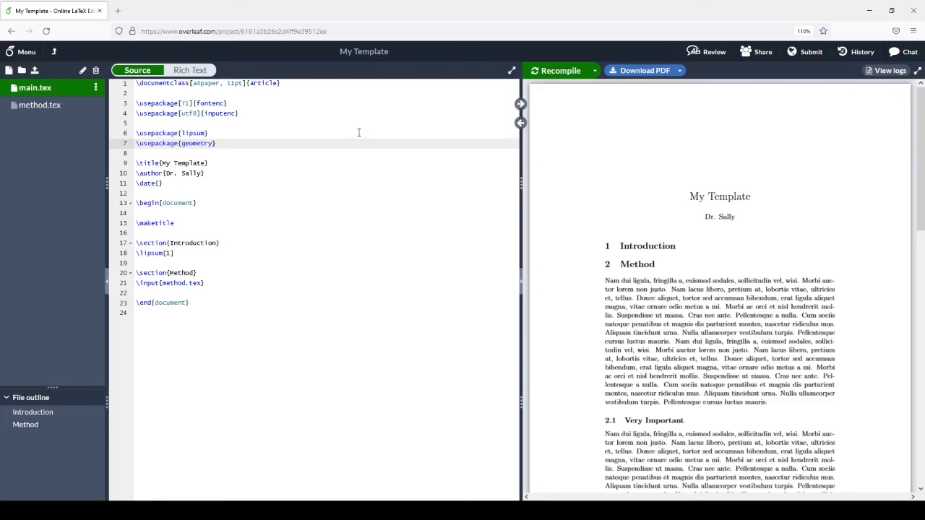
Step: Add the option margin=1.5cm in square brackets to the geometry package and recompile the PDF to check the margins
key(Left)
key(Left)
key(Left)
key(Left)
key(Left)
key(Left)
text([)
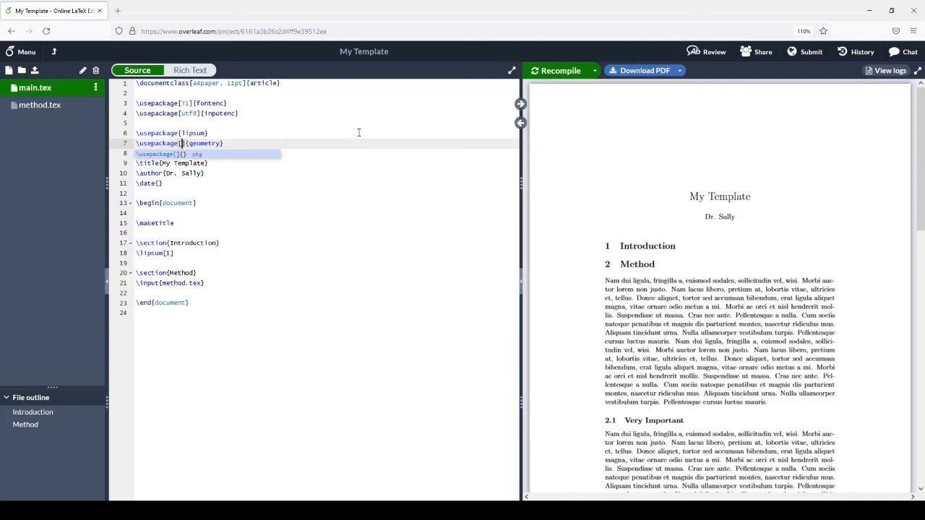
text(ma)
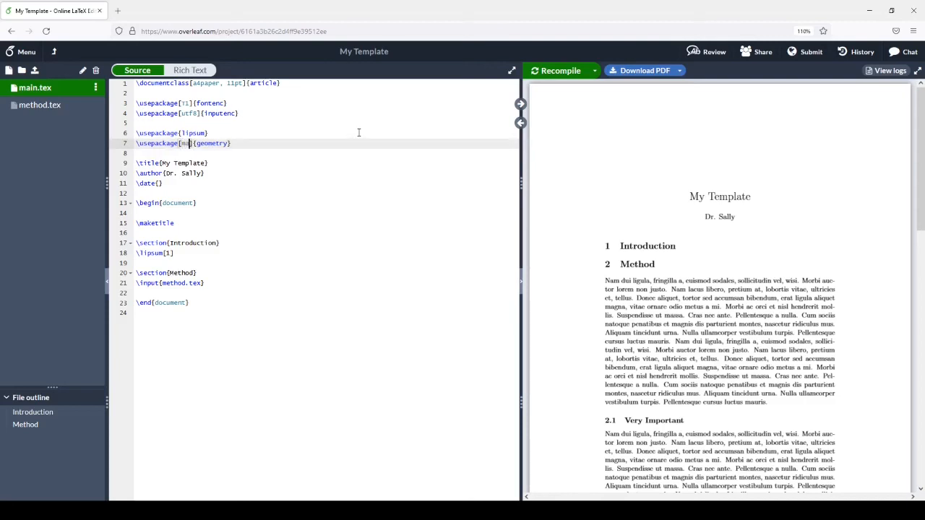
text(rgin=1.5c)
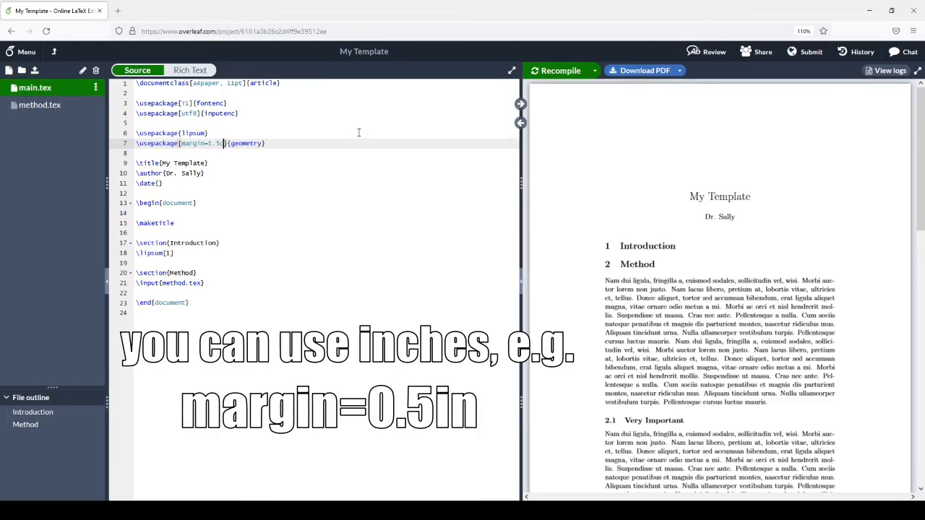
text(m)
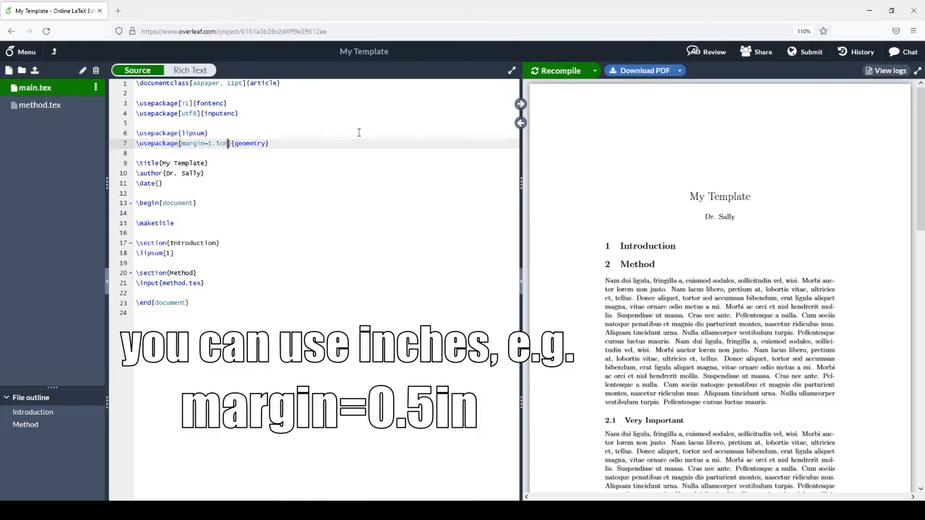
click(560, 71)
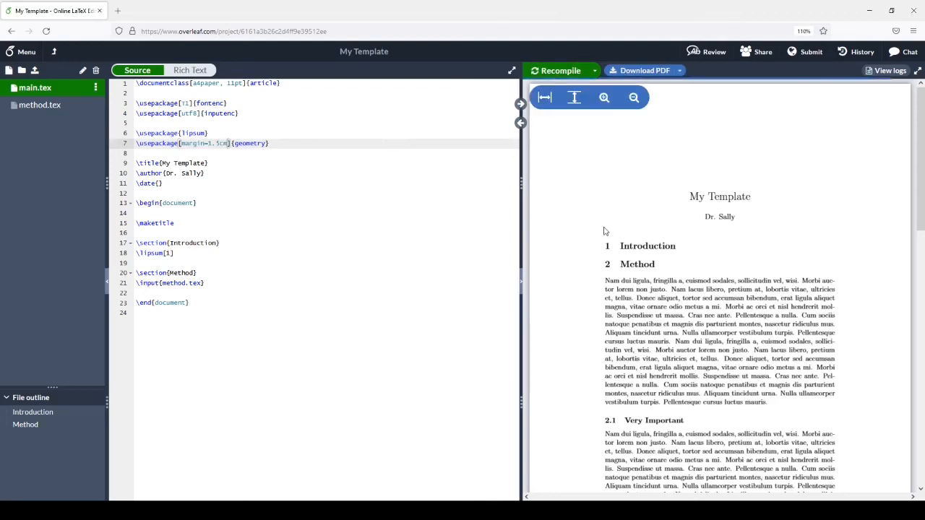
scroll(605, 231, down, 5)
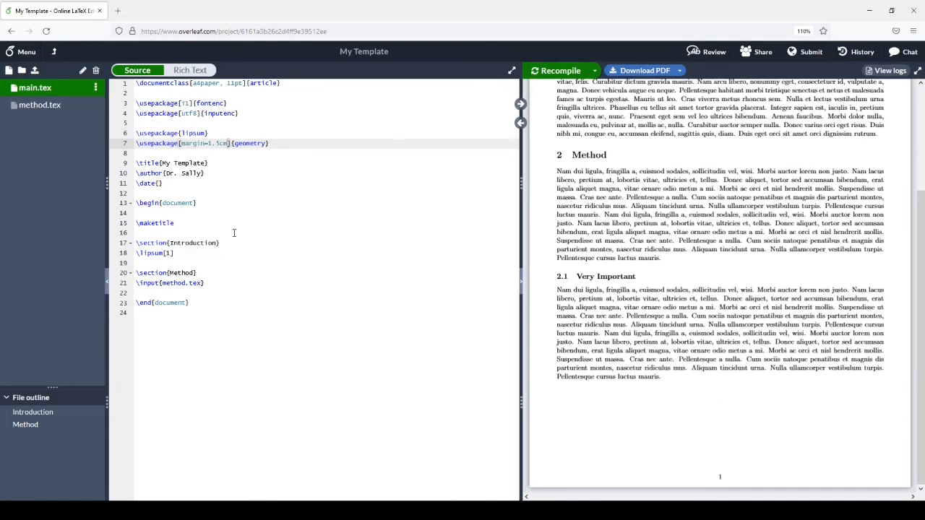
Step: Replace the geometry package's margin option with top=2cm, bottom=2cm, left=3cm, right=1cm and recompile the PDF
drag(181, 144, 228, 144)
text(top=2cm,)
text( bottom=)
text(2cm, )
text(left=3c)
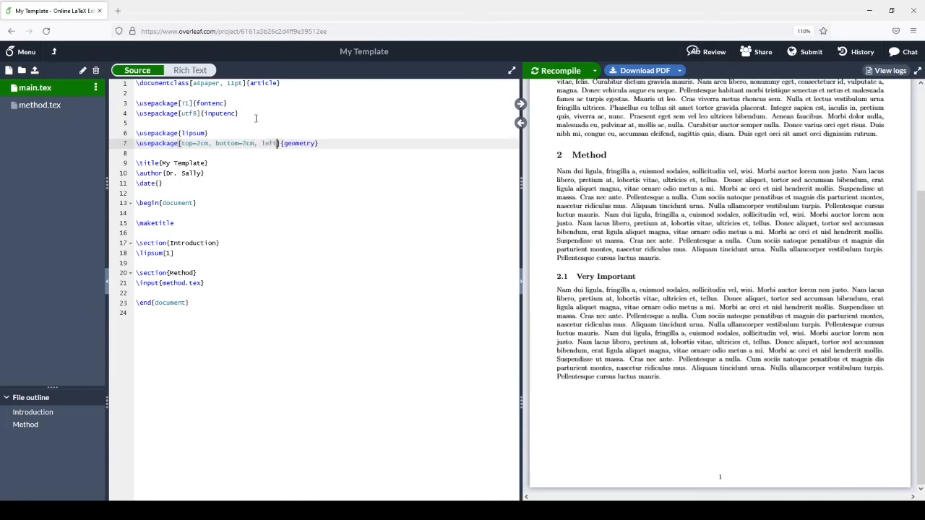
text(m, right=3cm)
click(571, 71)
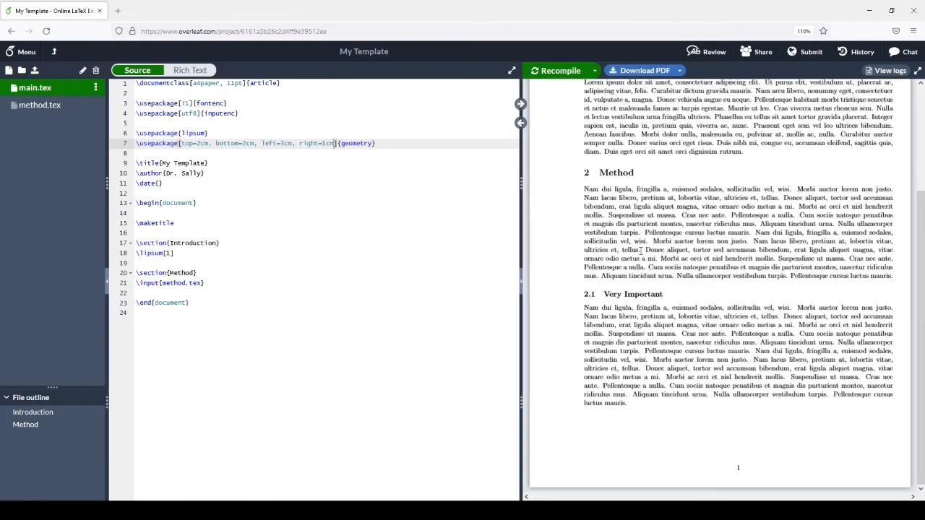
scroll(640, 249, up, 3)
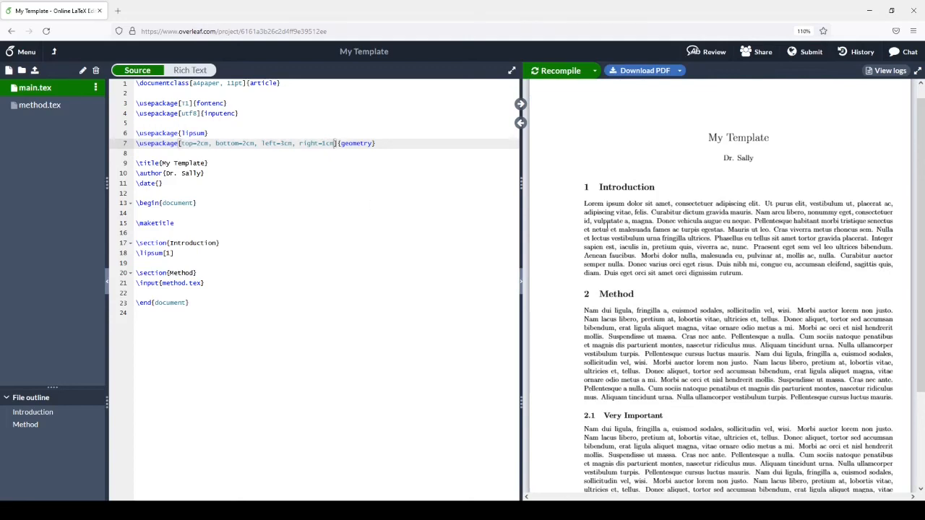
scroll(620, 223, down, 3)
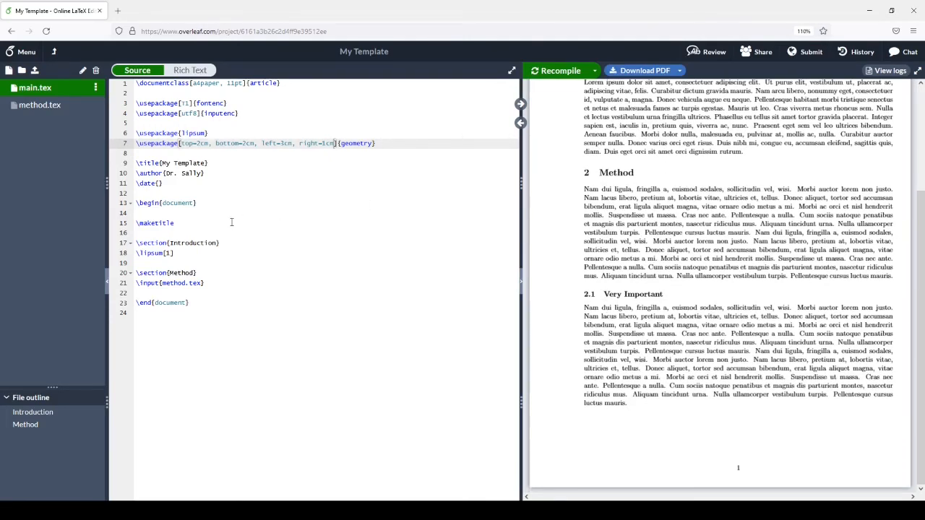
Step: Insert \tableofcontents below \maketitle, keep a blank line before the Introduction section, and recompile the PDF
click(174, 231)
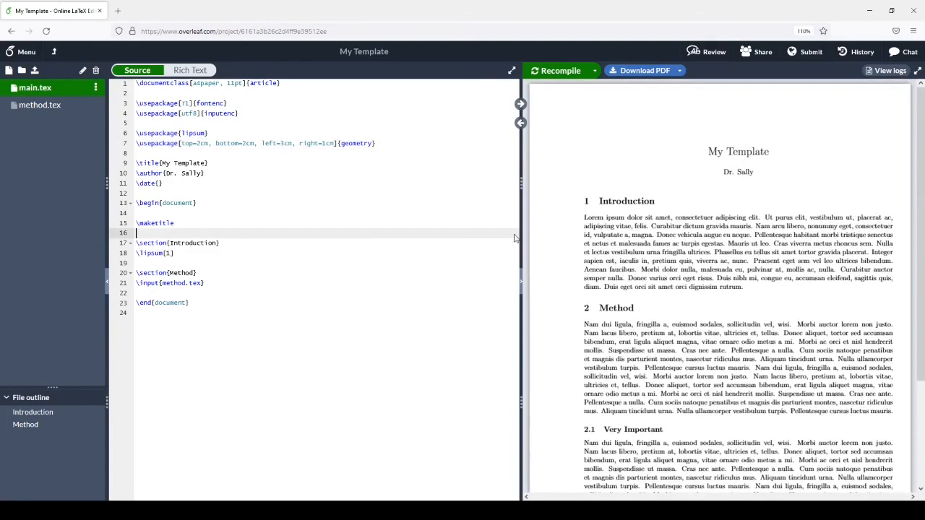
text(ableo)
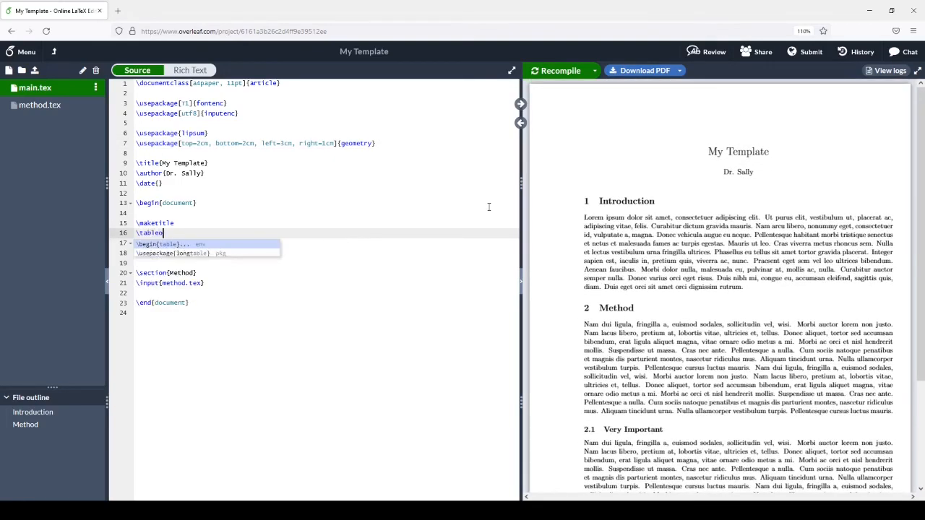
text(fcontents)
key(Return)
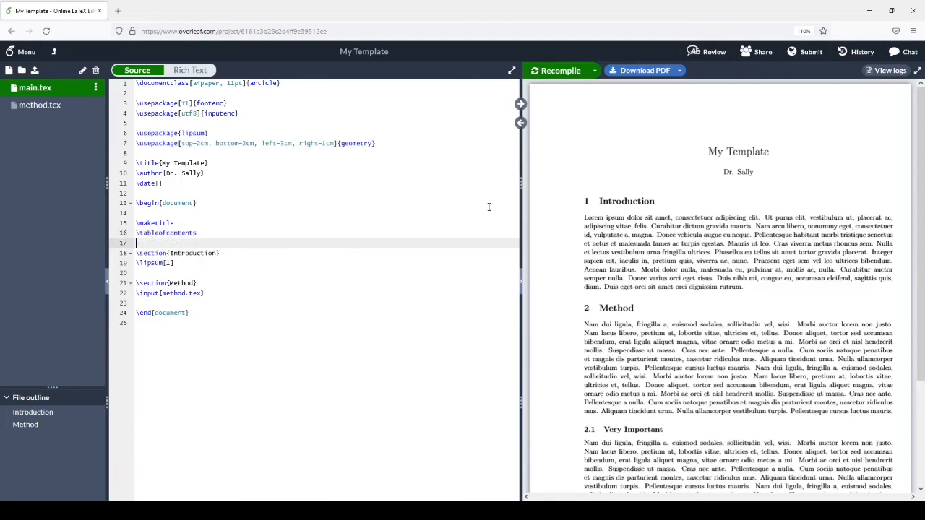
click(554, 72)
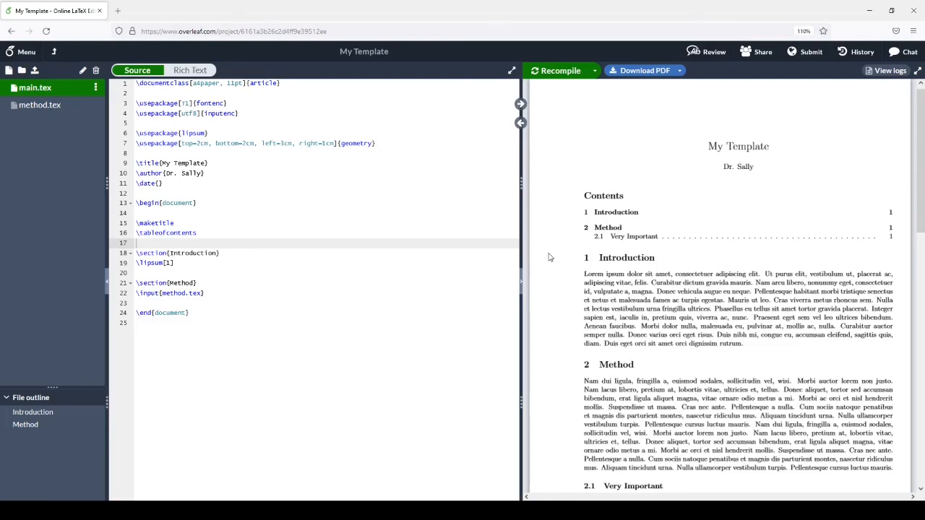
Step: Add \usepackage{hyperref} on a new line below the geometry package in main.tex
click(389, 142)
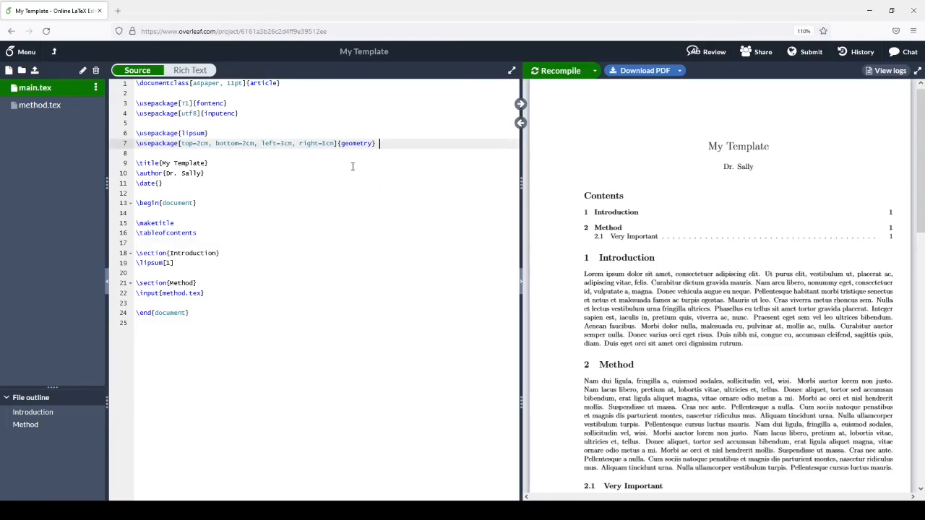
key(Return)
text(\u)
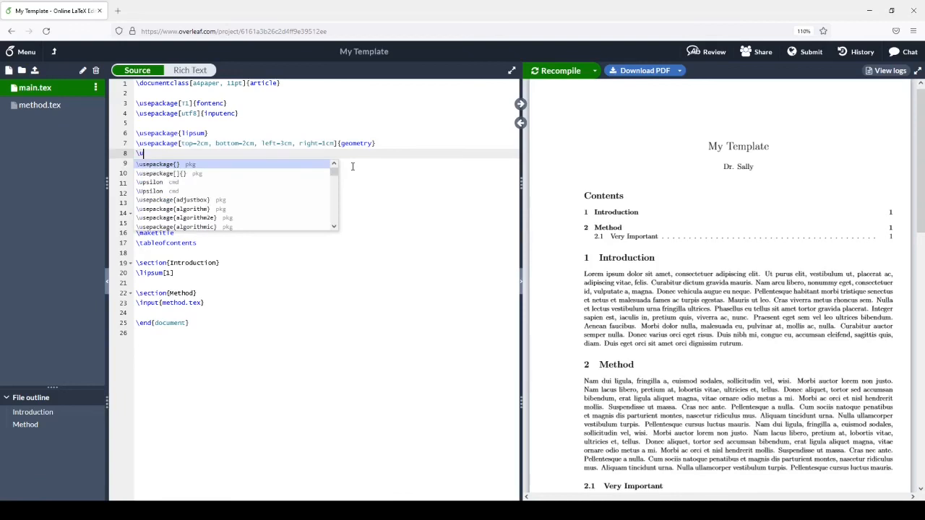
text(sepackage{)
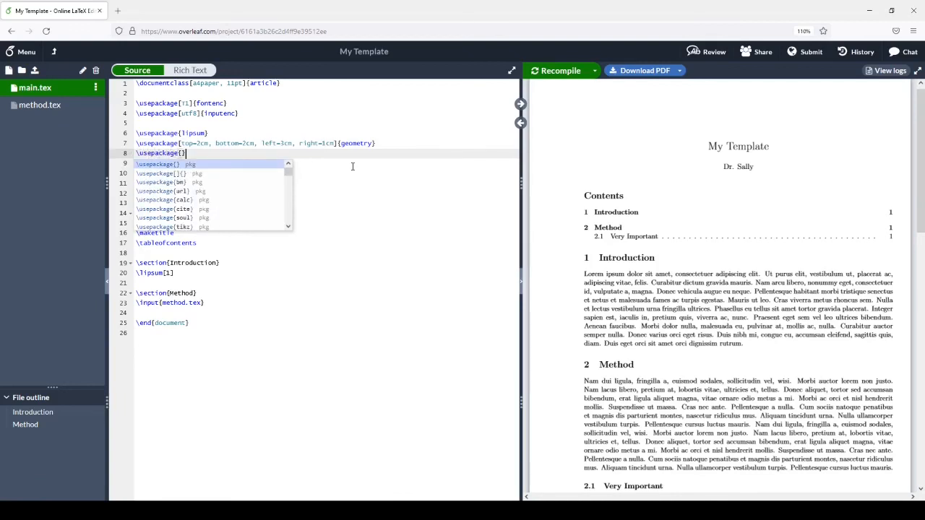
text(hyperref})
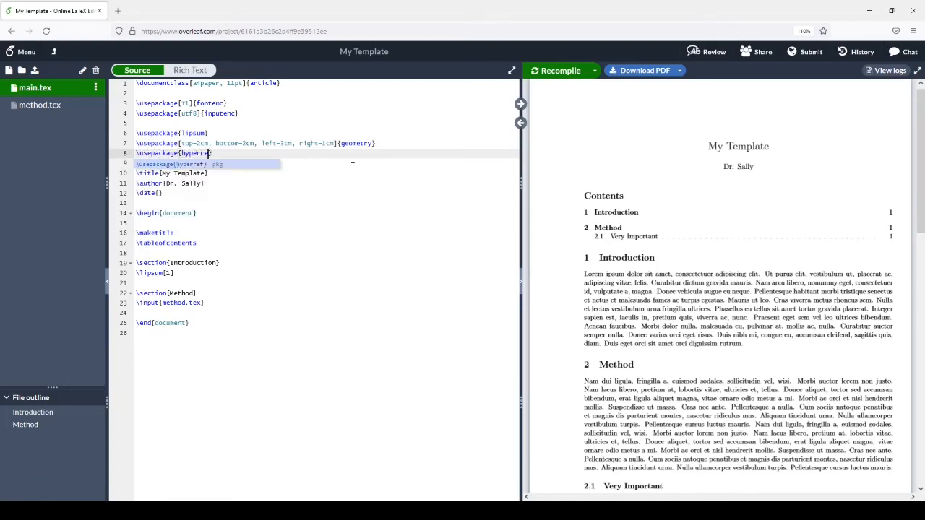
key(BackSpace)
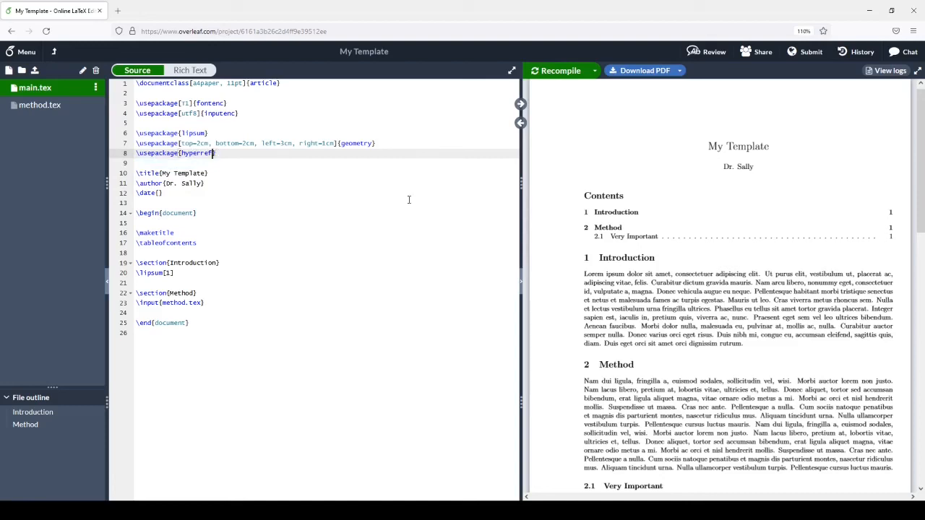
key(Right)
Step: Add \hypersetup{colorlinks=true, linkcolor=blue} on a new line below the hyperref package and recompile the PDF
key(Return)
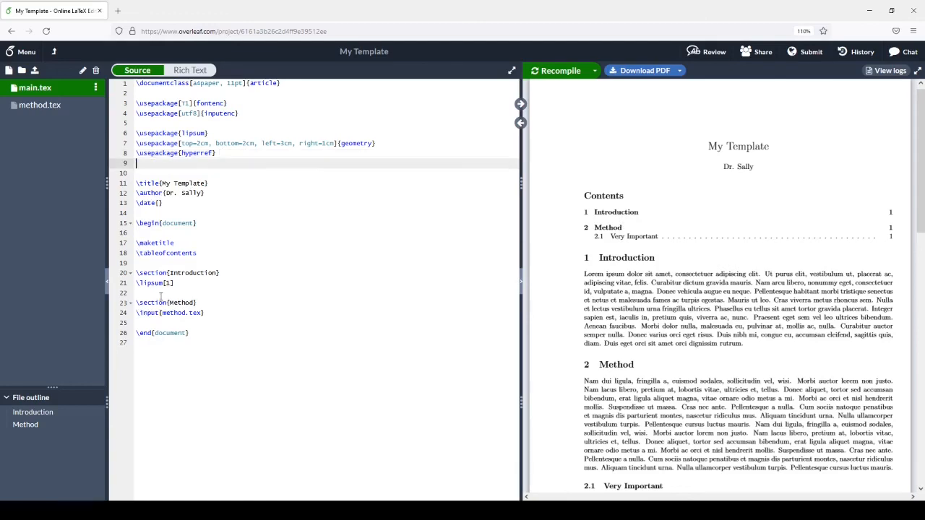
text(\hyper)
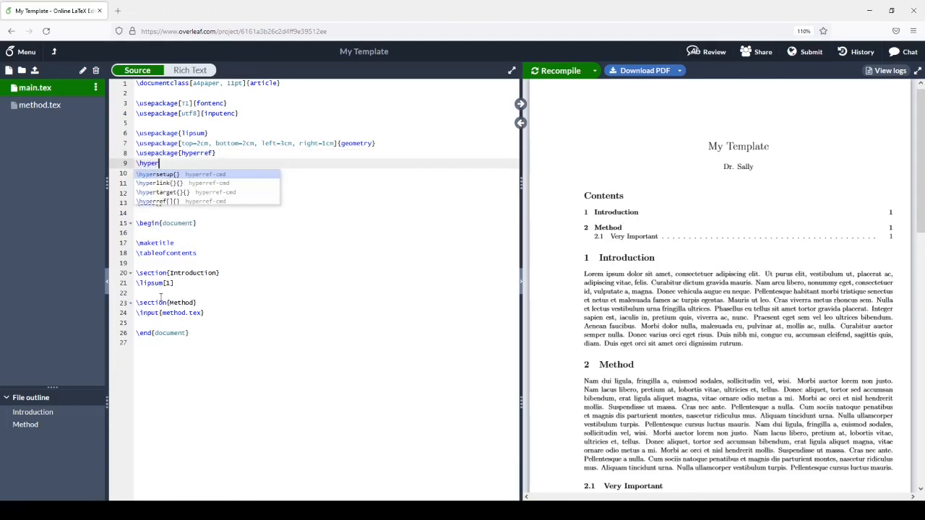
text(setup{})
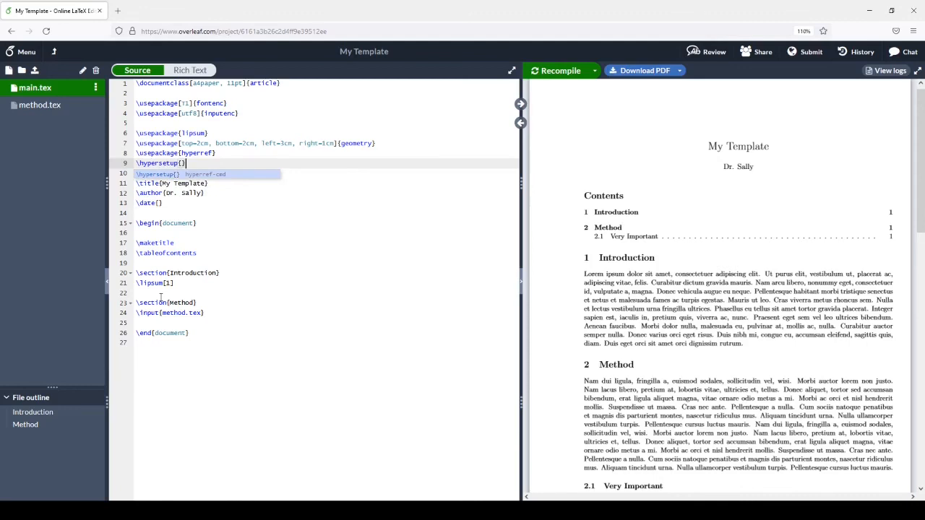
key(Left)
text(colorlinks)
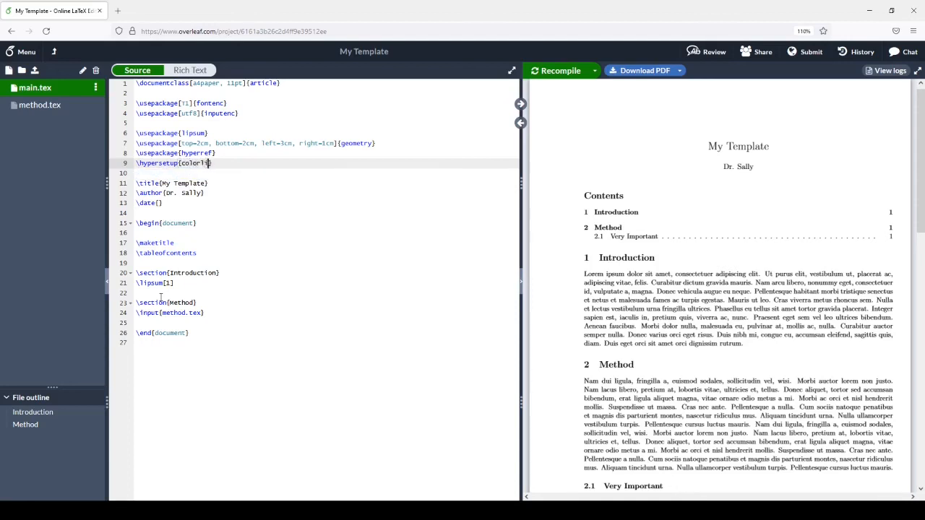
text(=true, linkcolor=blue)
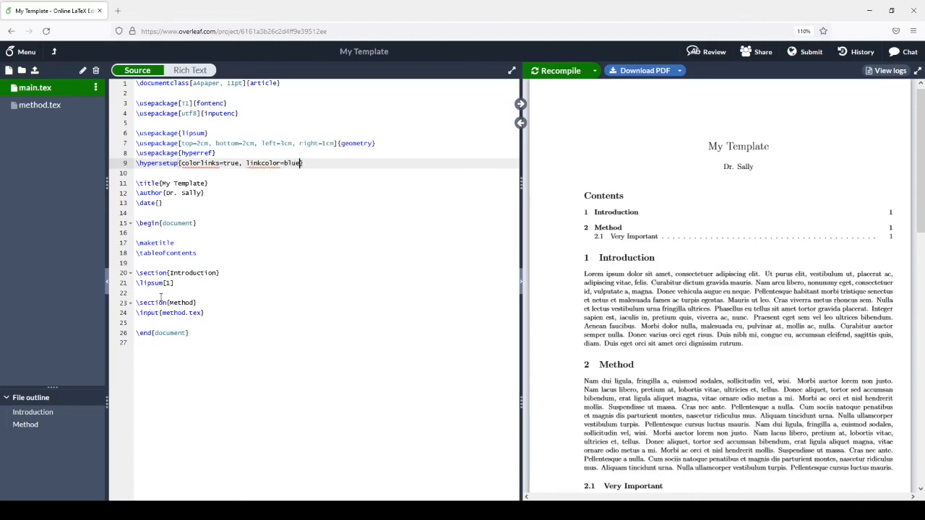
click(566, 71)
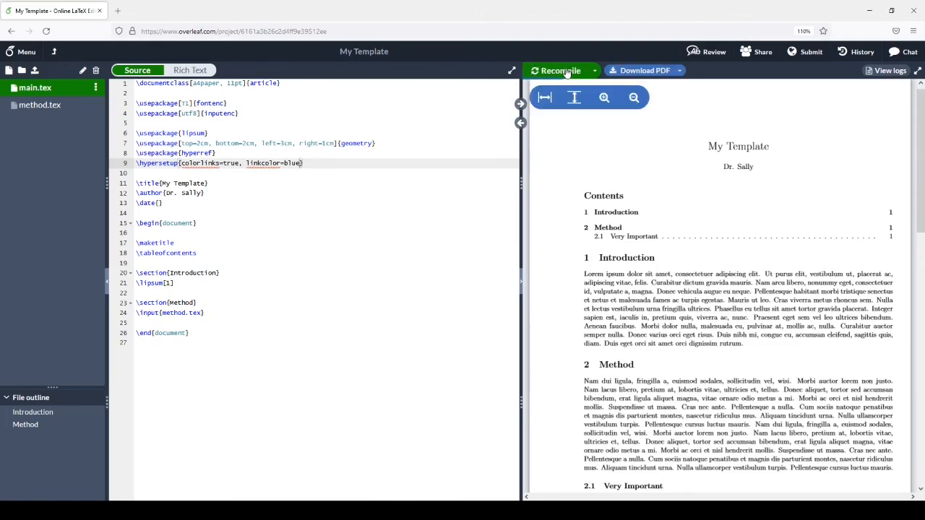